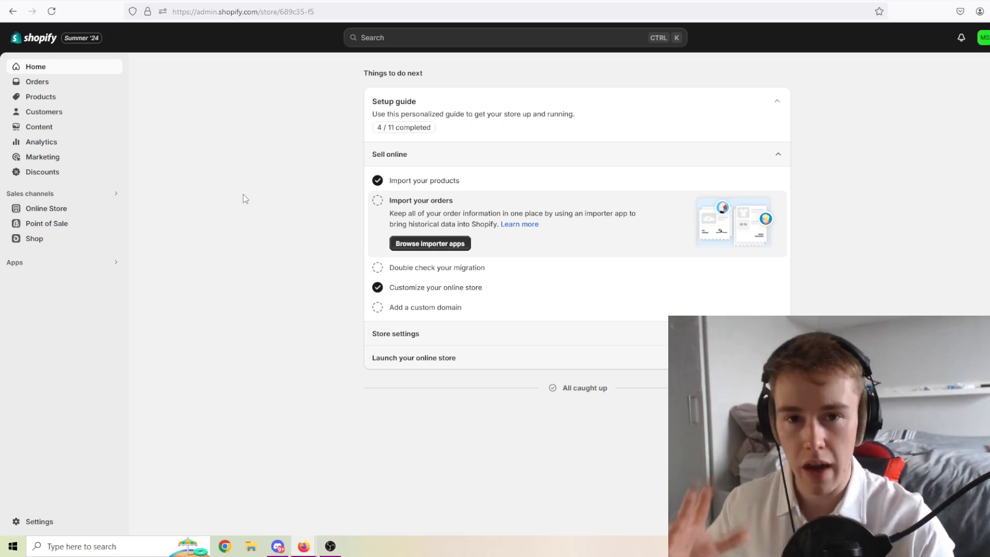
Go to the Products section and open a blank form for adding a product.
click(58, 97)
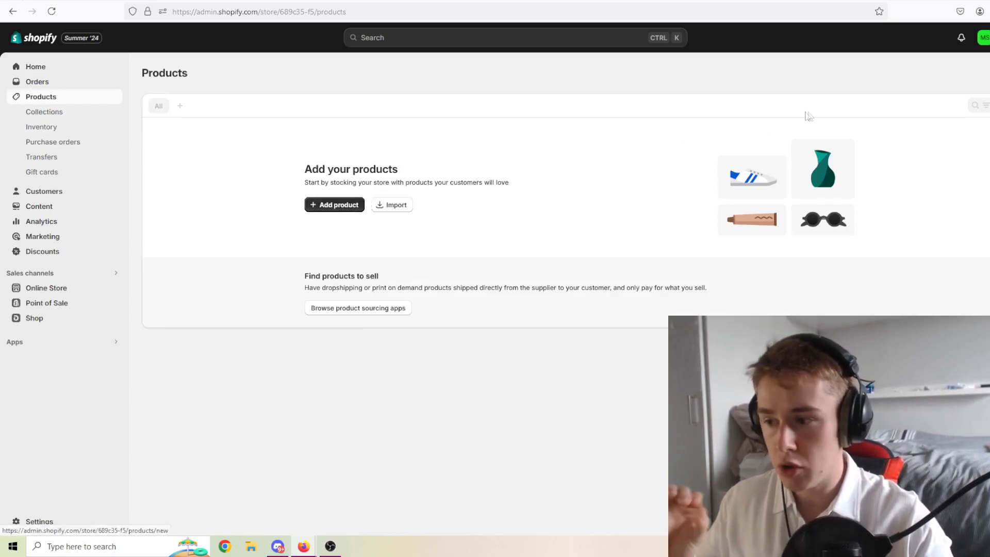
click(346, 205)
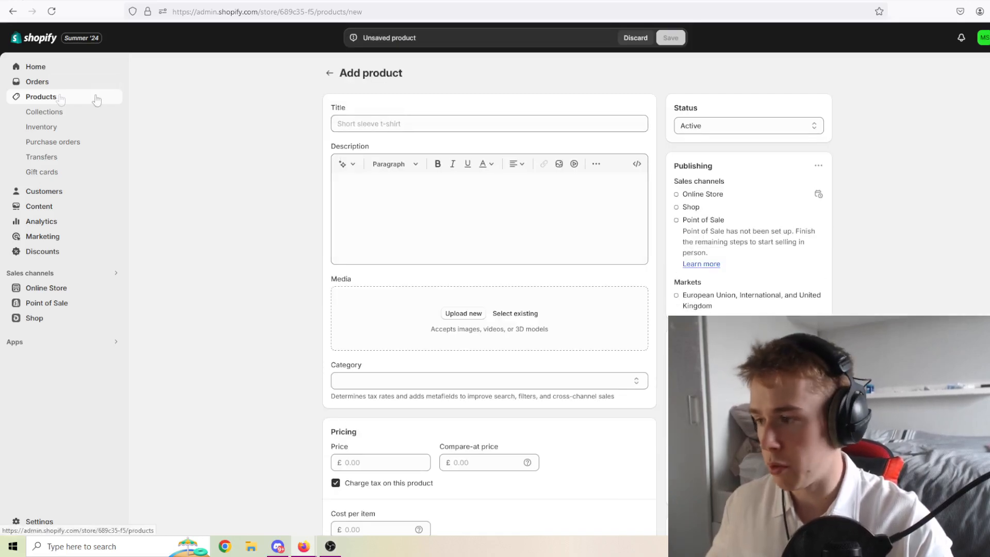
click(399, 122)
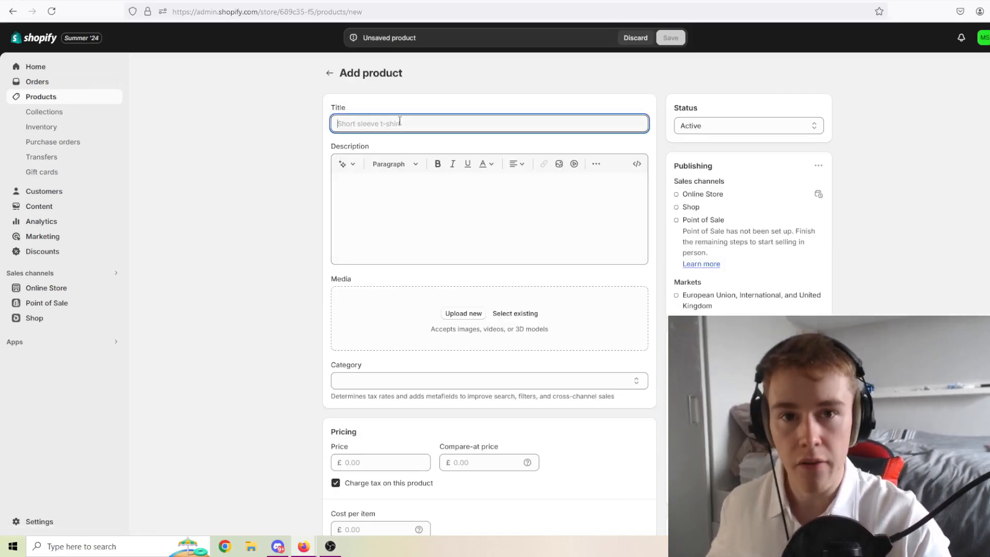
Review the blank product form from the title down through media, pricing and inventory, and return to the products list.
scroll(416, 252, down, 1)
scroll(418, 258, up, 1)
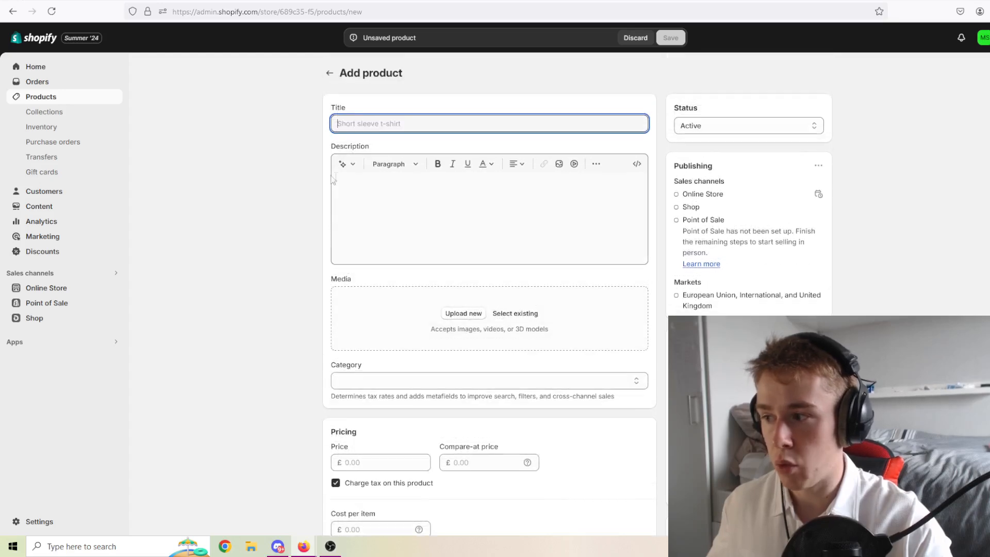
scroll(422, 196, down, 2)
scroll(407, 170, up, 2)
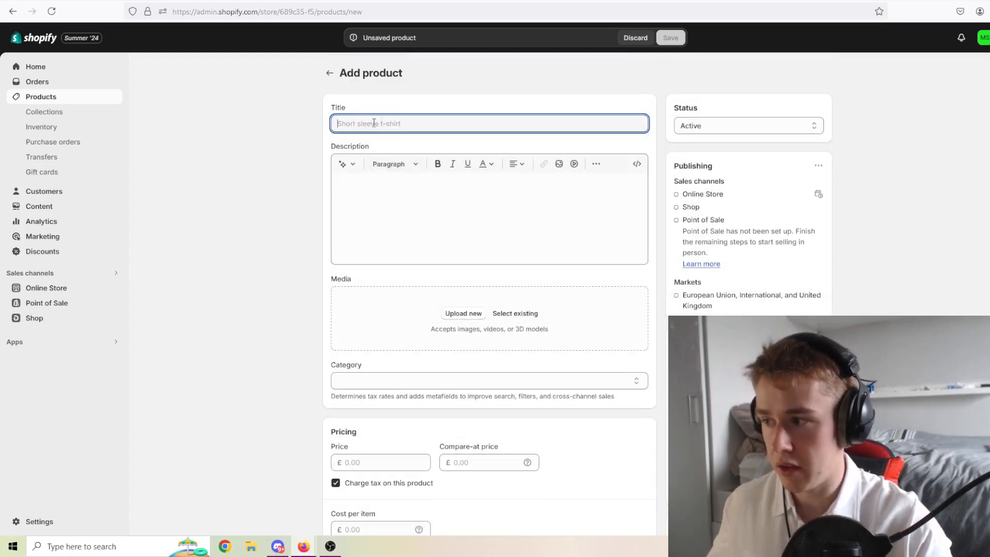
scroll(376, 196, down, 2)
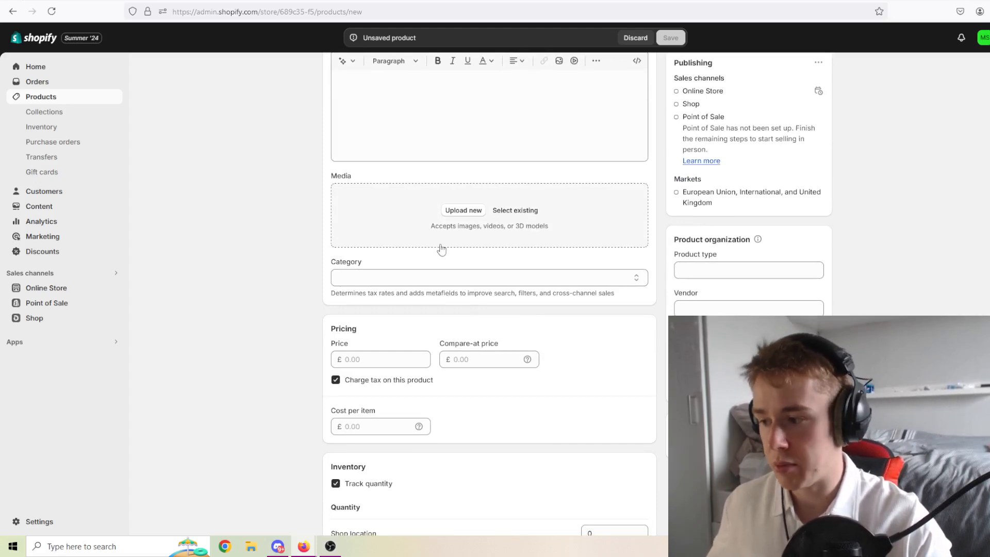
scroll(436, 253, down, 1)
scroll(466, 323, down, 5)
scroll(489, 294, up, 8)
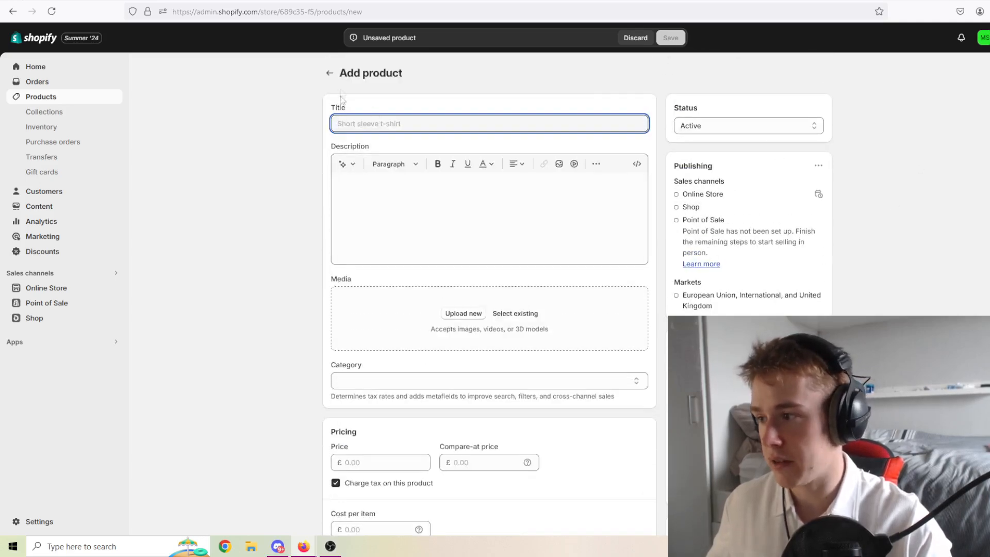
click(330, 73)
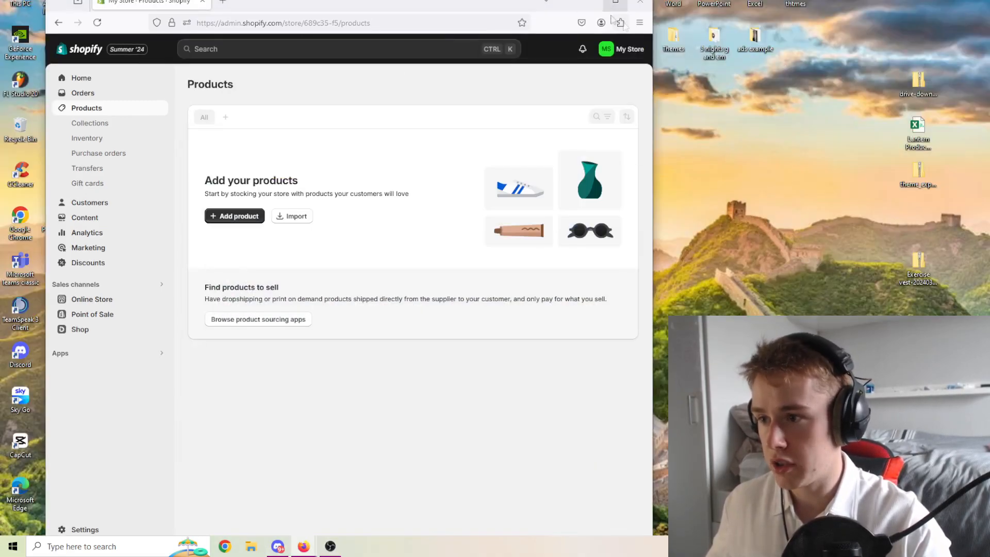
Shrink the browser window to expose the desktop files, and import the exercise-vest-products_export file into the store's products.
drag(653, 40, 872, 39)
drag(331, 2, 275, 0)
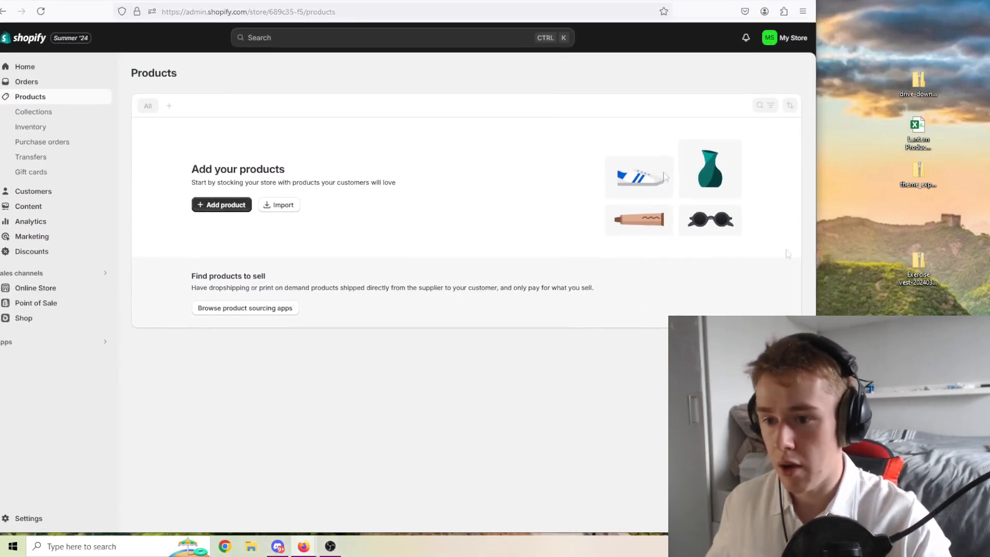
drag(816, 190, 606, 184)
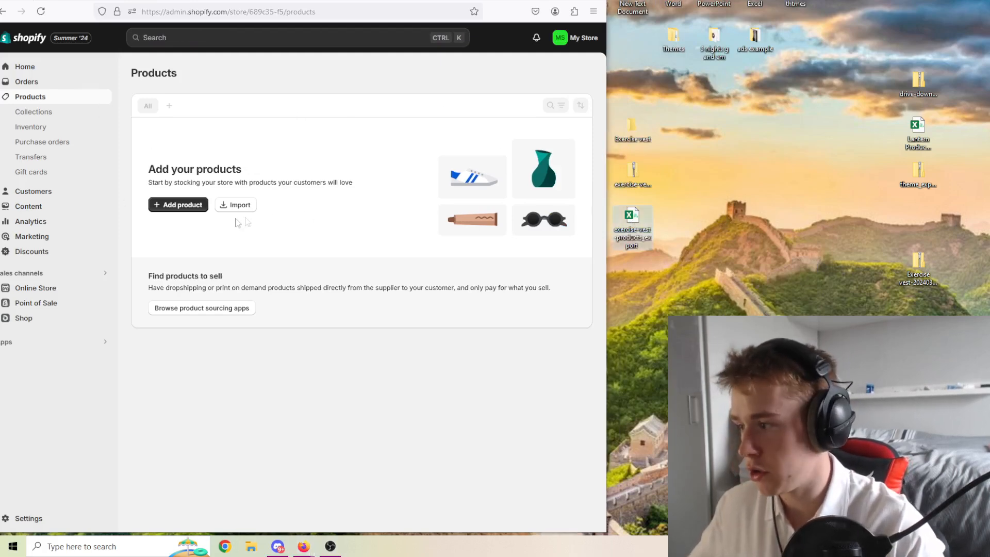
click(234, 206)
drag(632, 217, 344, 277)
click(434, 333)
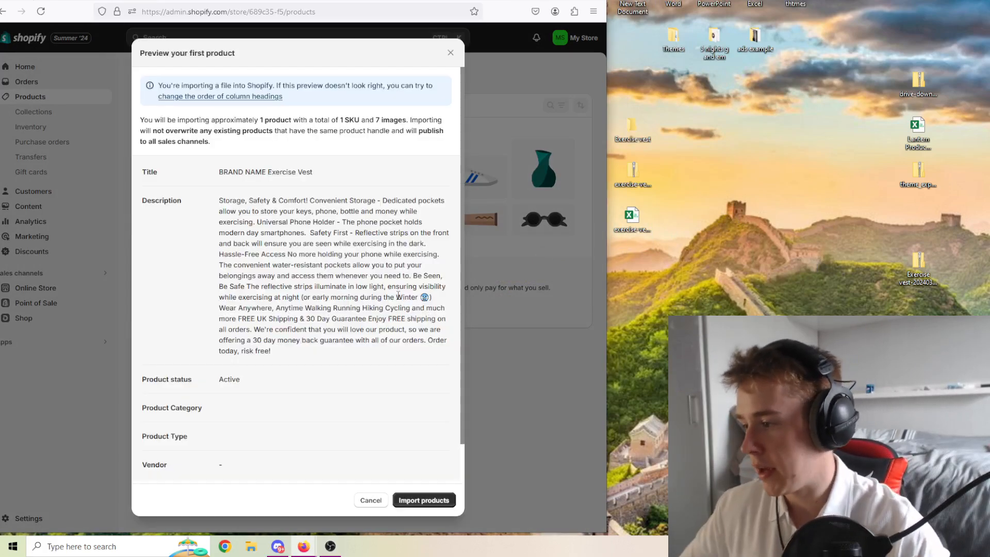
click(443, 500)
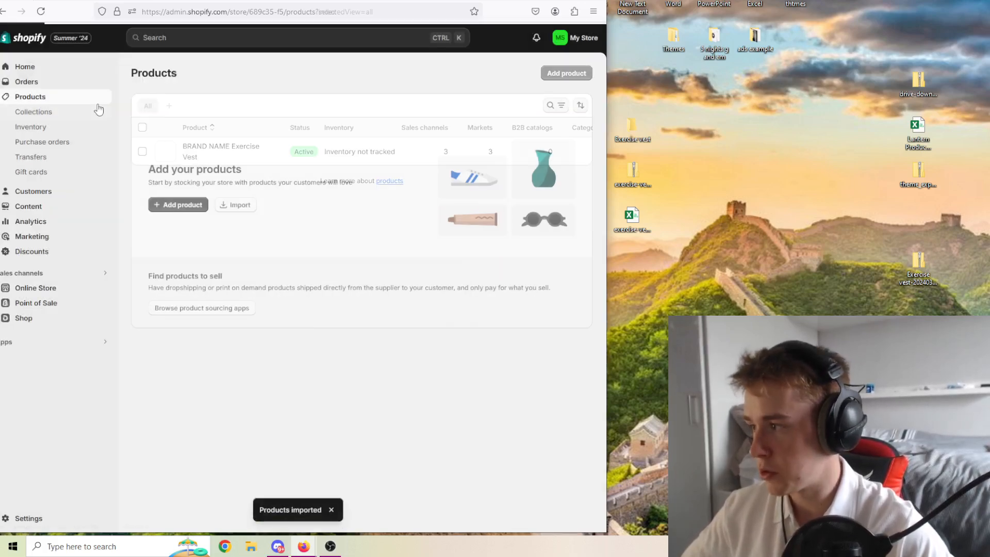
Open the imported BRAND NAME Exercise Vest product in a maximized window and put the cursor in its description.
click(216, 151)
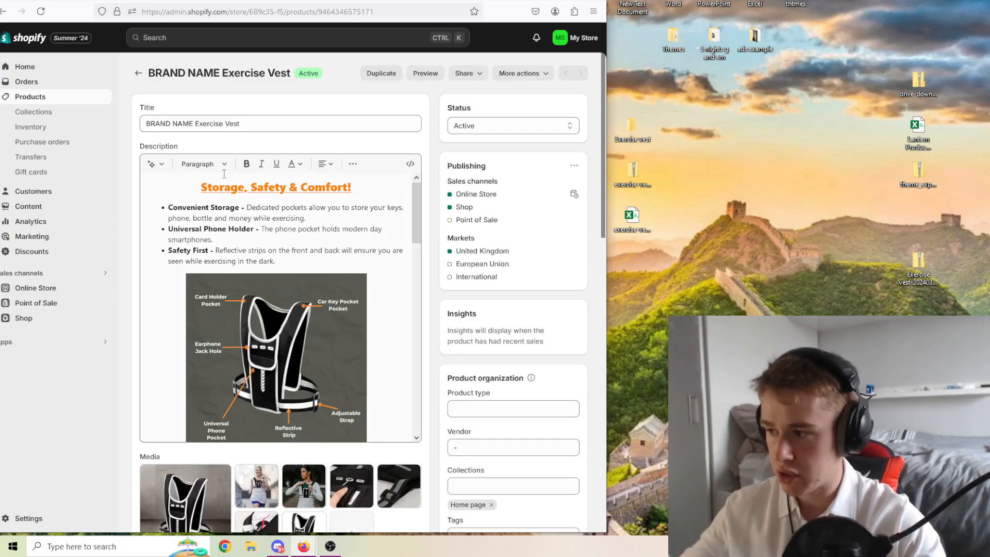
click(570, 1)
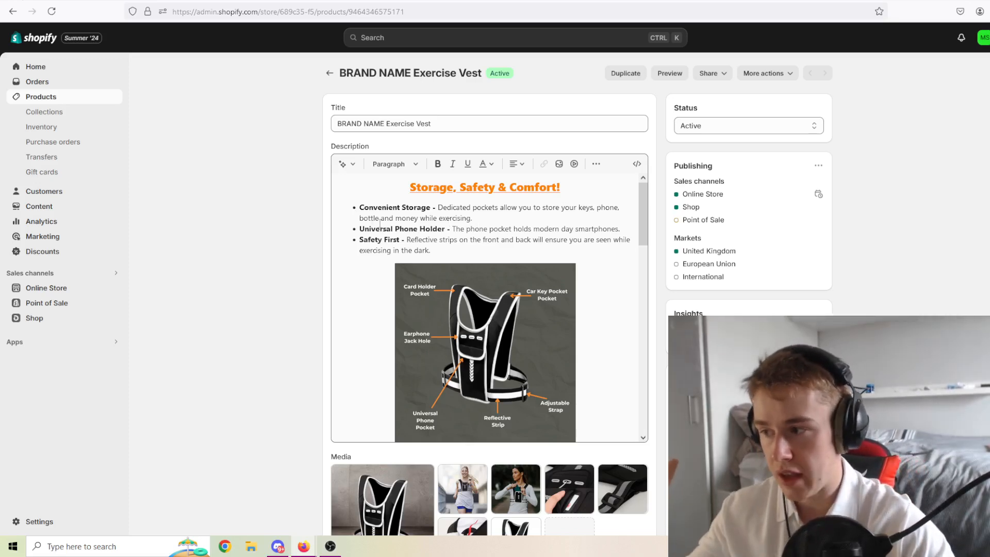
drag(442, 252, 359, 214)
click(446, 240)
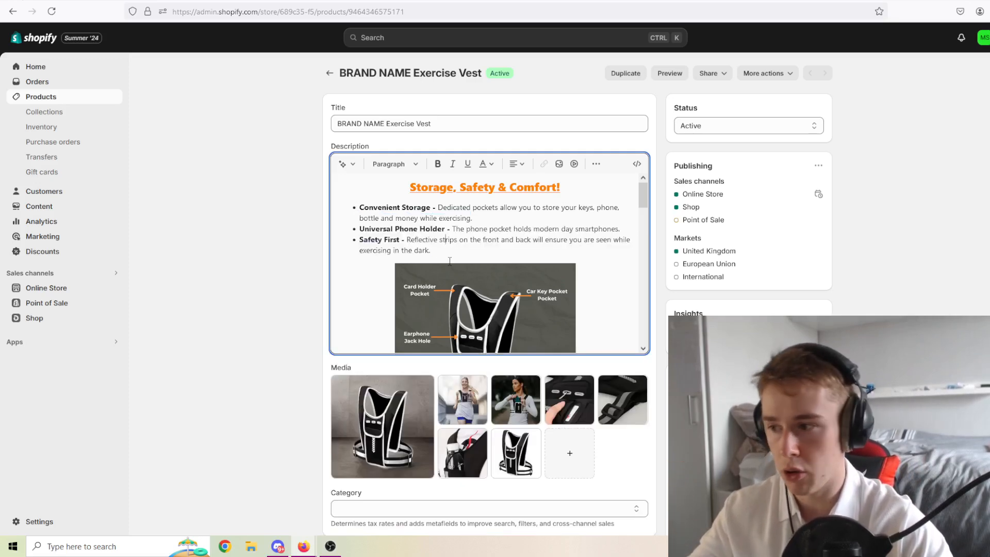
Examine the vest's product description from the opening feature bullets and annotated image through the closing shipping and guarantee section.
scroll(447, 262, down, 3)
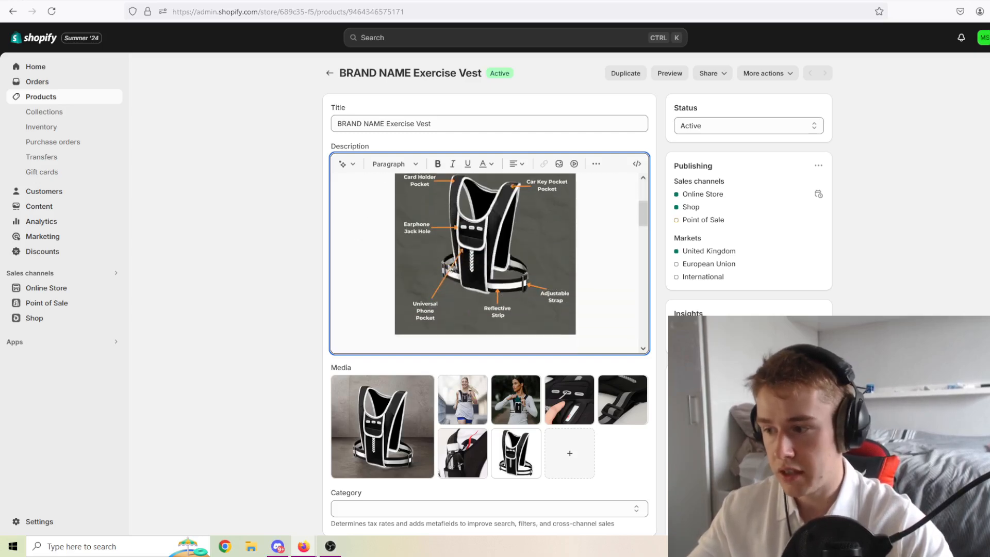
scroll(492, 269, up, 3)
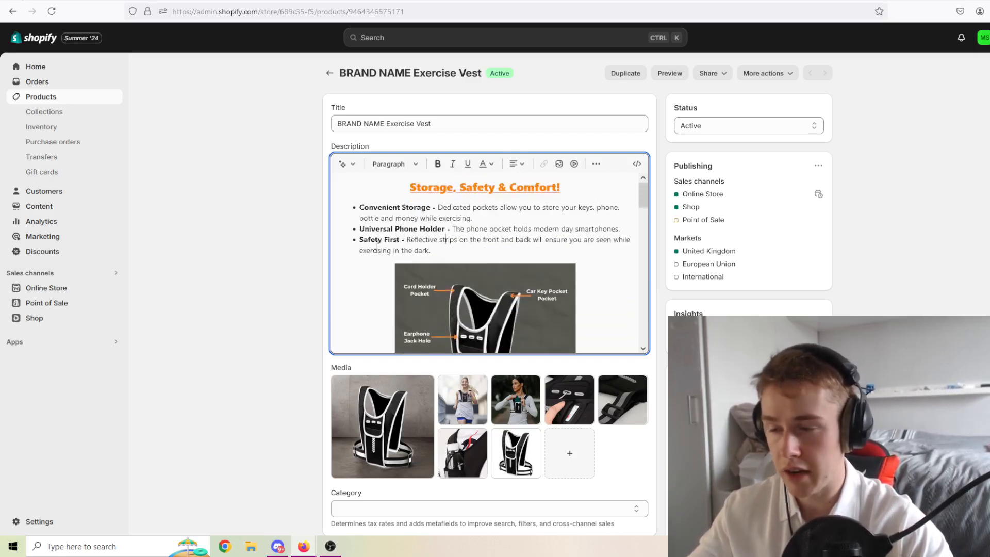
scroll(401, 264, down, 3)
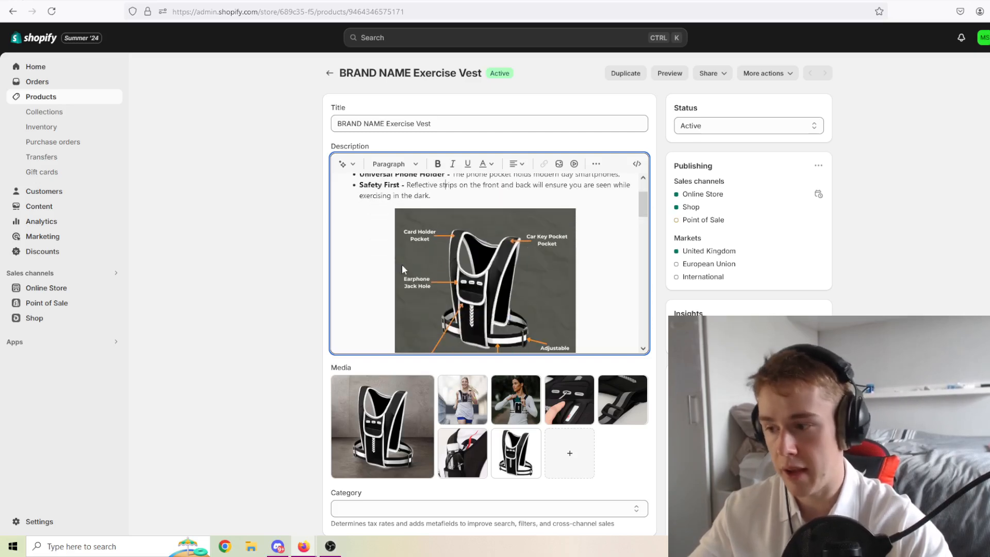
scroll(408, 268, up, 3)
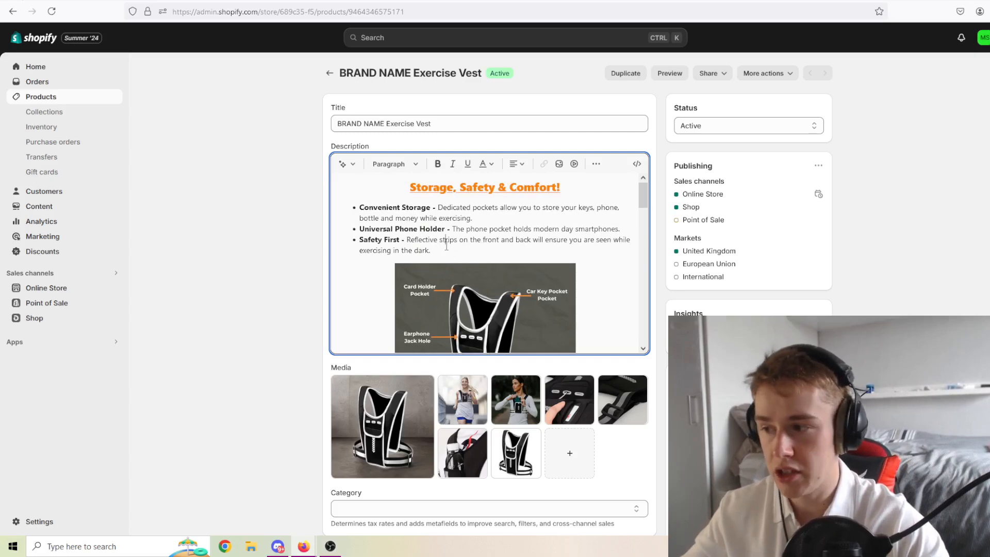
scroll(443, 259, down, 5)
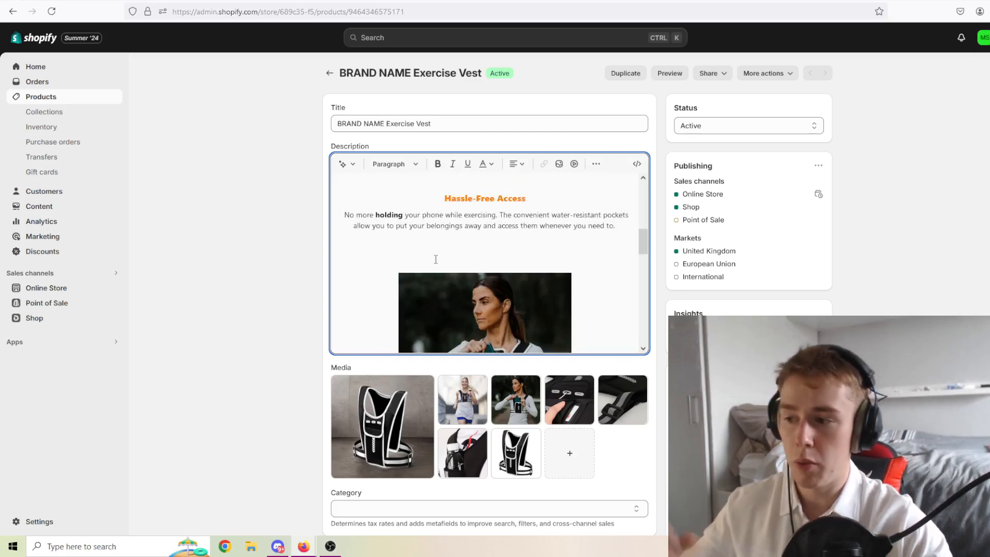
scroll(436, 259, up, 5)
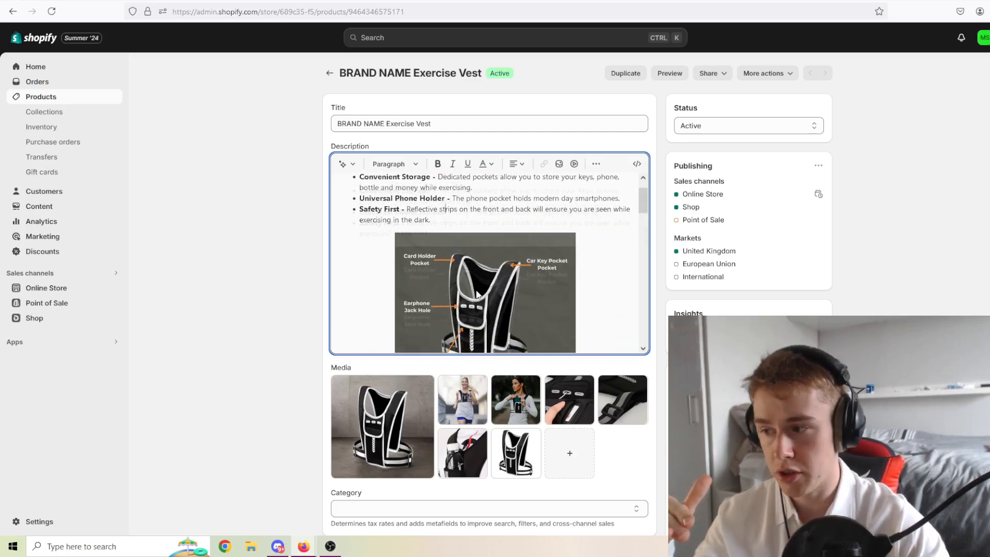
scroll(476, 289, down, 5)
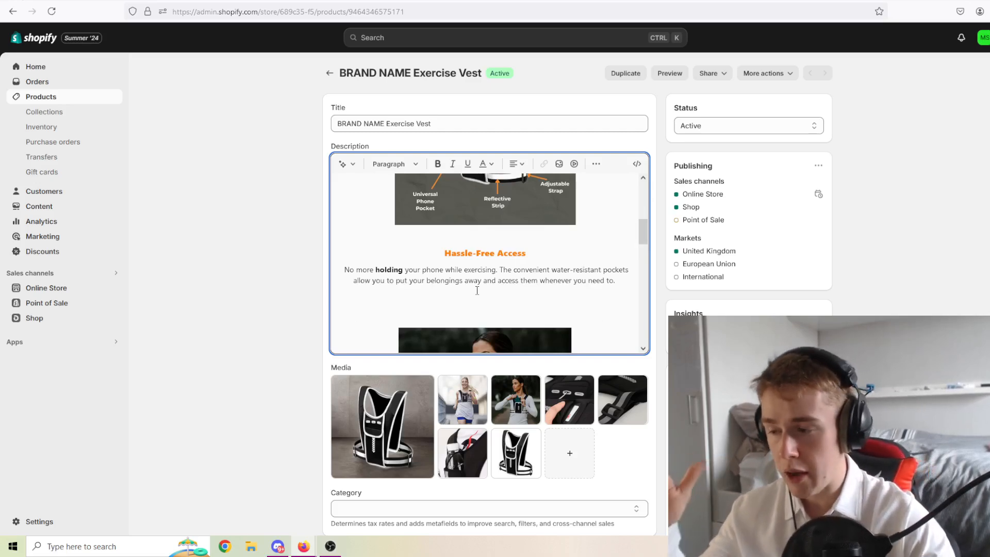
scroll(469, 289, up, 5)
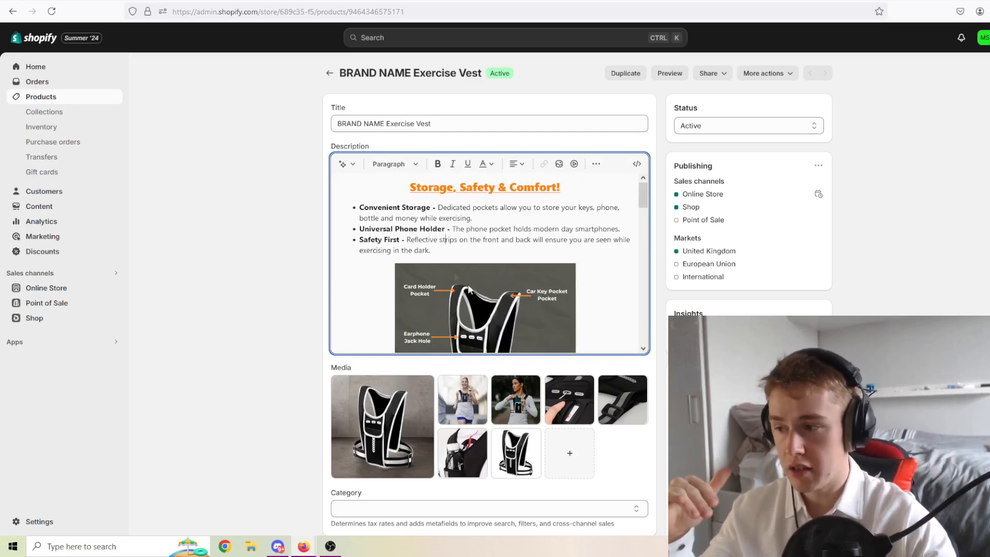
scroll(438, 248, down, 5)
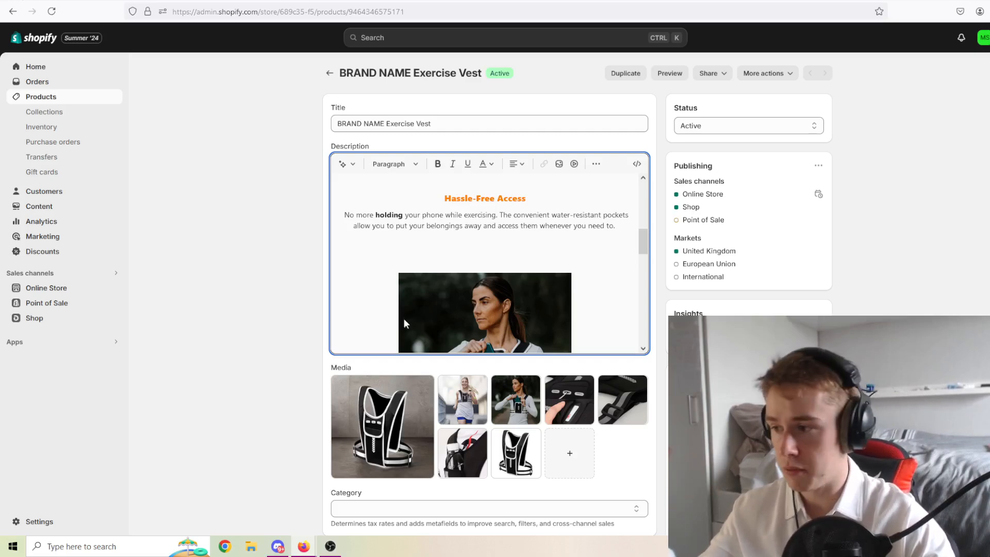
drag(341, 214, 616, 226)
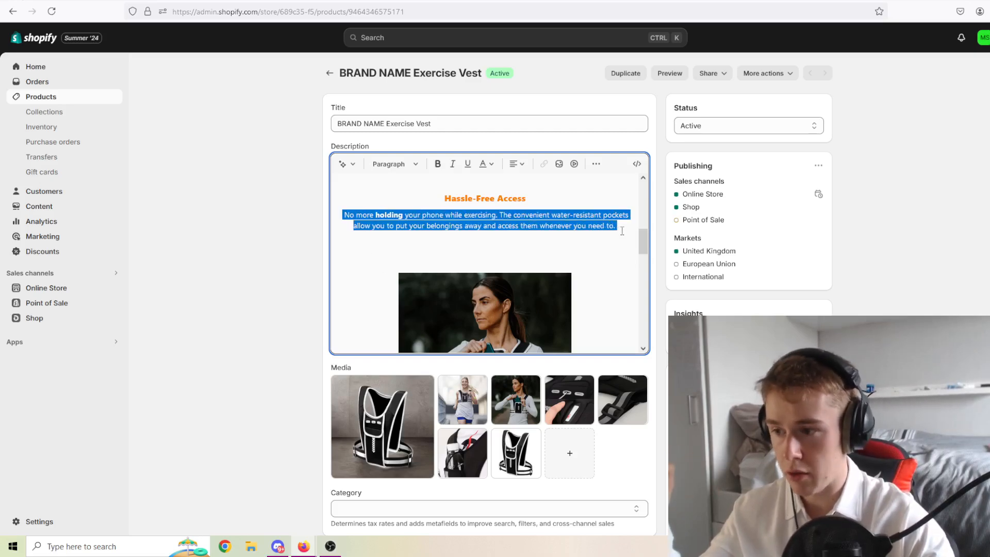
click(618, 226)
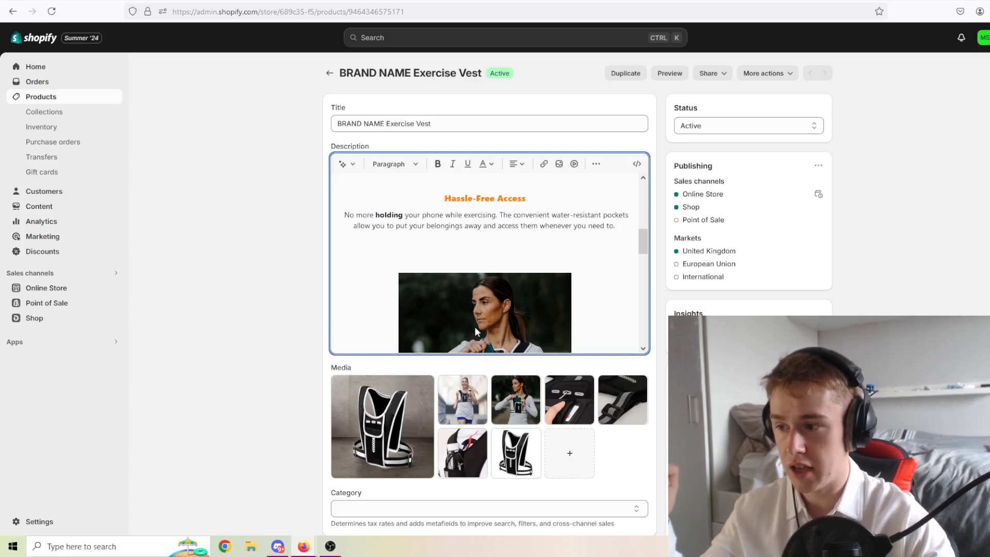
scroll(474, 327, down, 5)
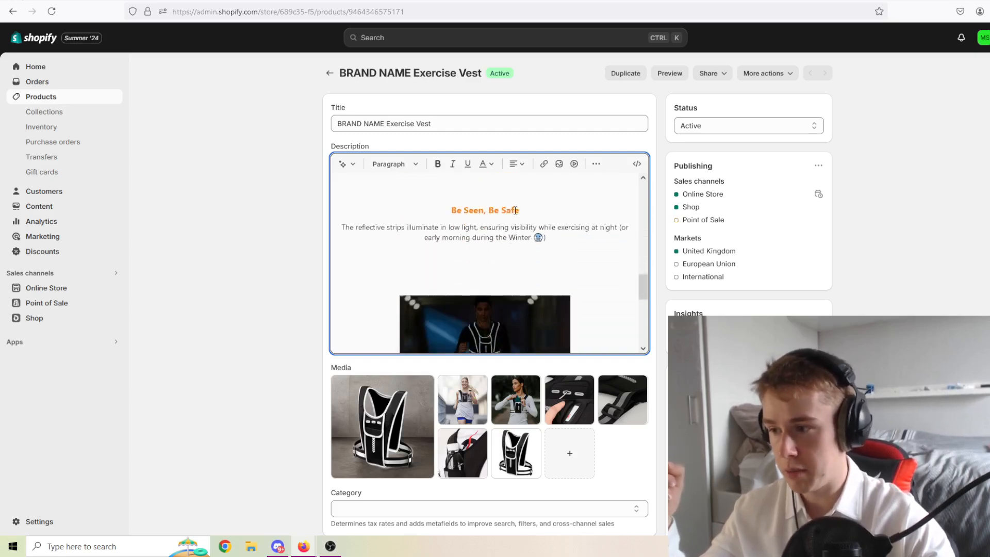
scroll(468, 308, down, 2)
scroll(460, 298, up, 2)
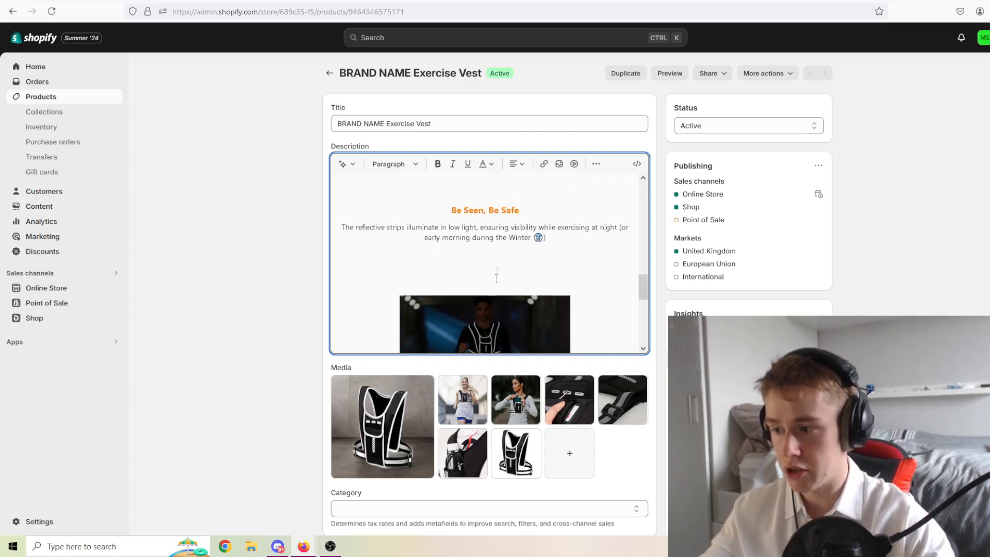
scroll(475, 247, down, 2)
scroll(458, 317, down, 3)
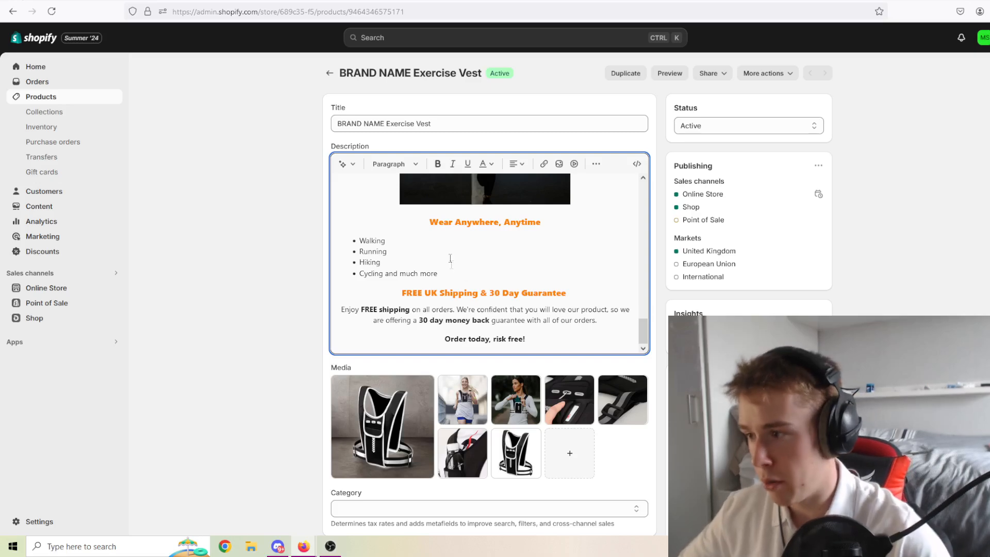
Examine the vest's media, pricing, inventory and shipping settings, and look over its description again.
scroll(452, 265, down, 2)
scroll(477, 209, down, 4)
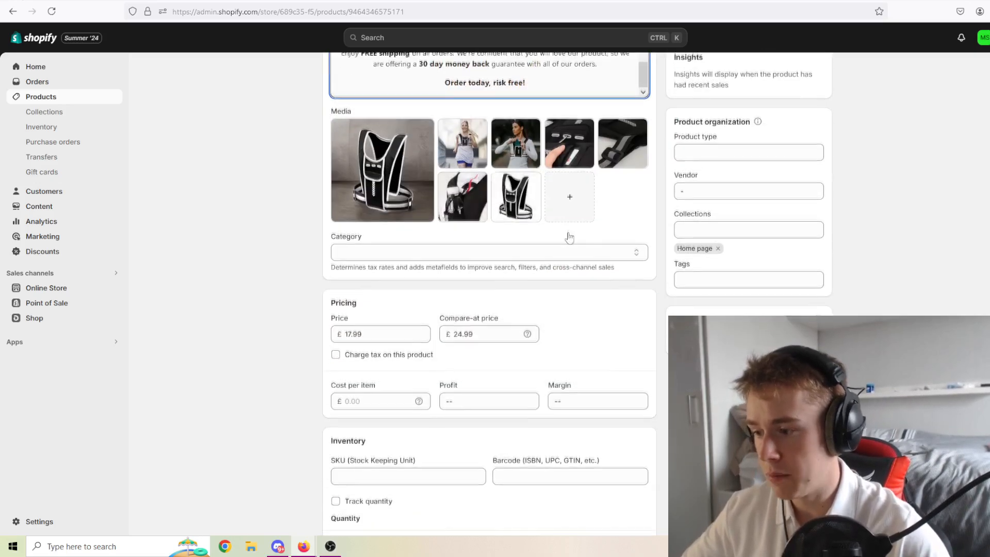
scroll(477, 209, up, 5)
scroll(474, 256, up, 3)
scroll(475, 256, up, 2)
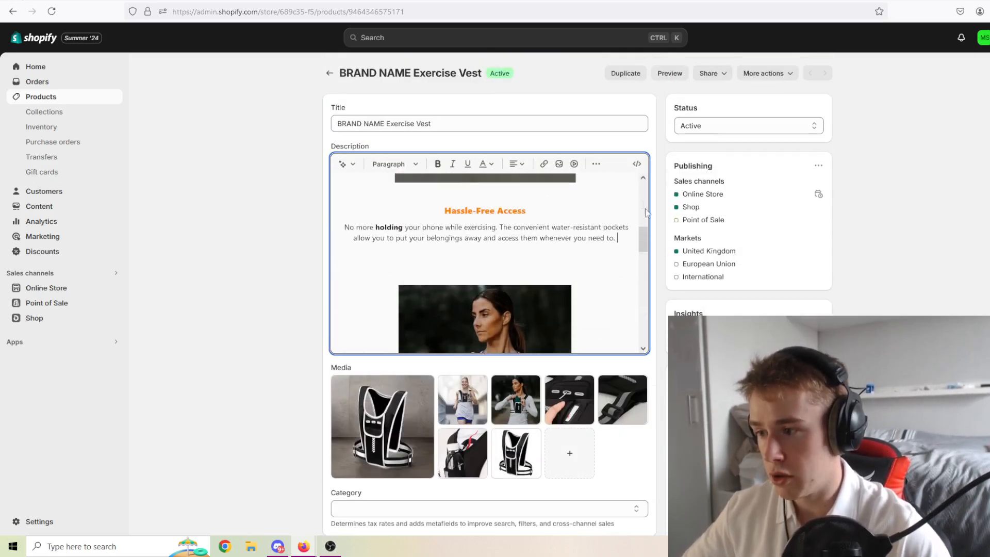
scroll(552, 218, down, 6)
scroll(565, 220, down, 5)
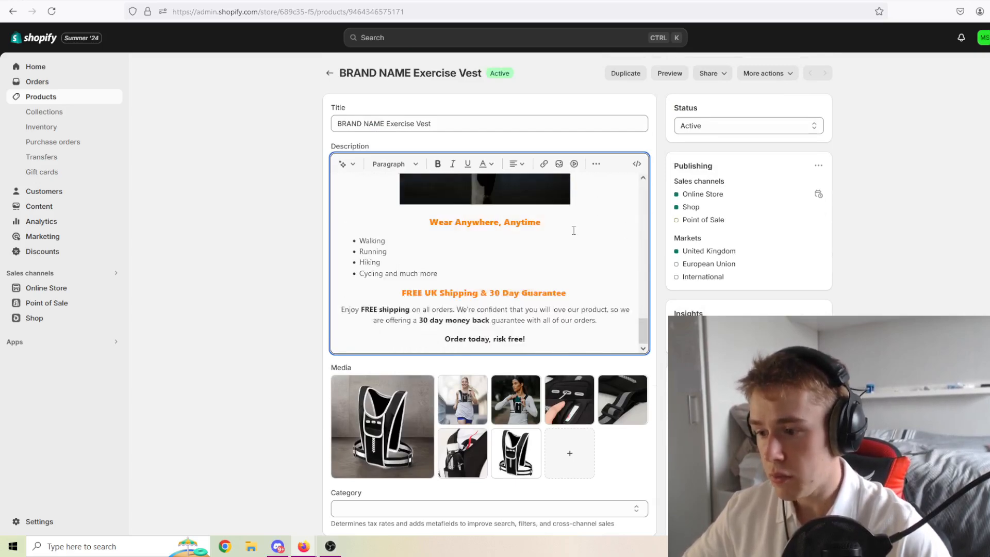
scroll(889, 256, down, 8)
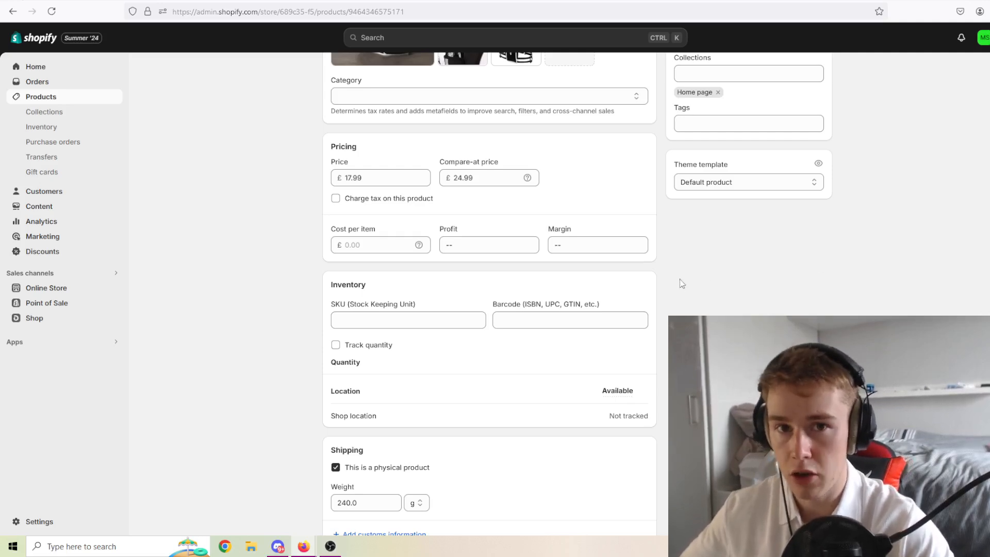
scroll(681, 283, up, 5)
scroll(680, 283, up, 3)
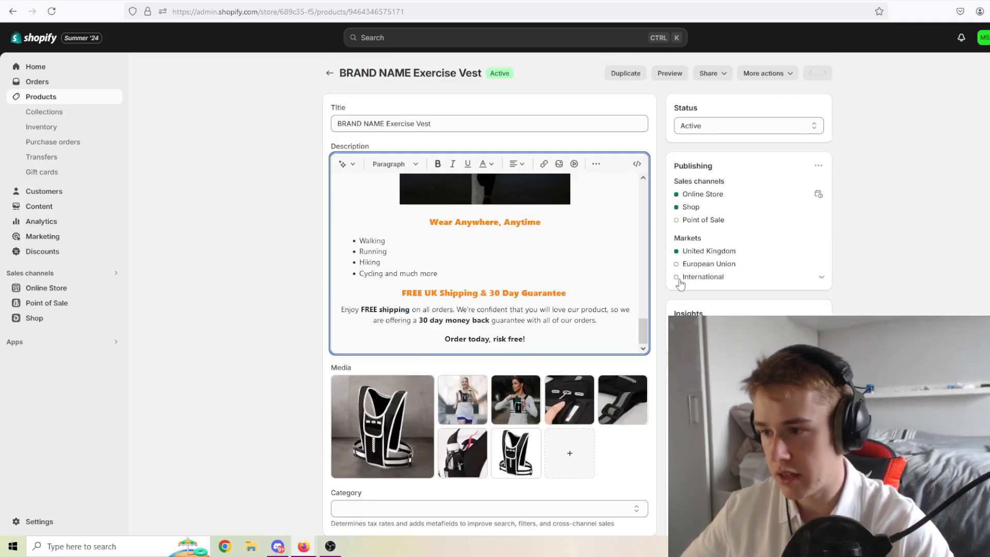
Save the exercise vest product's unsaved changes and open the Online Store channel.
click(57, 288)
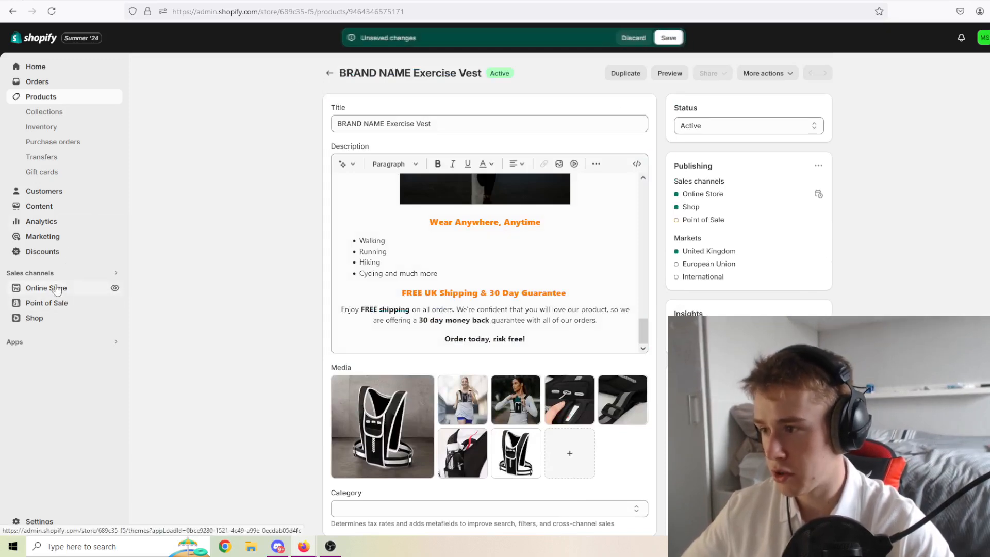
click(669, 38)
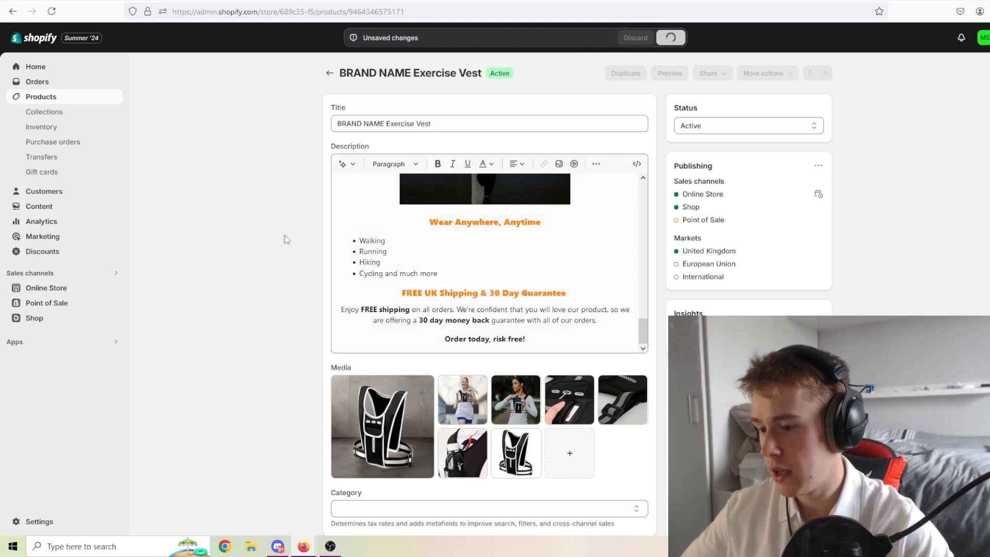
click(57, 288)
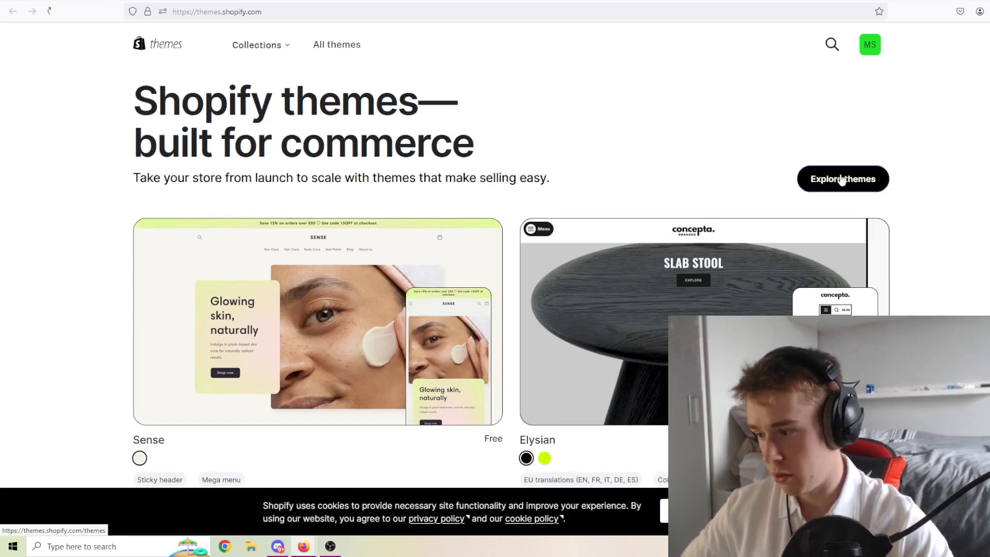
Explore the Shopify theme store, limit the themes to free ones, and add the Sense theme to the store.
click(842, 178)
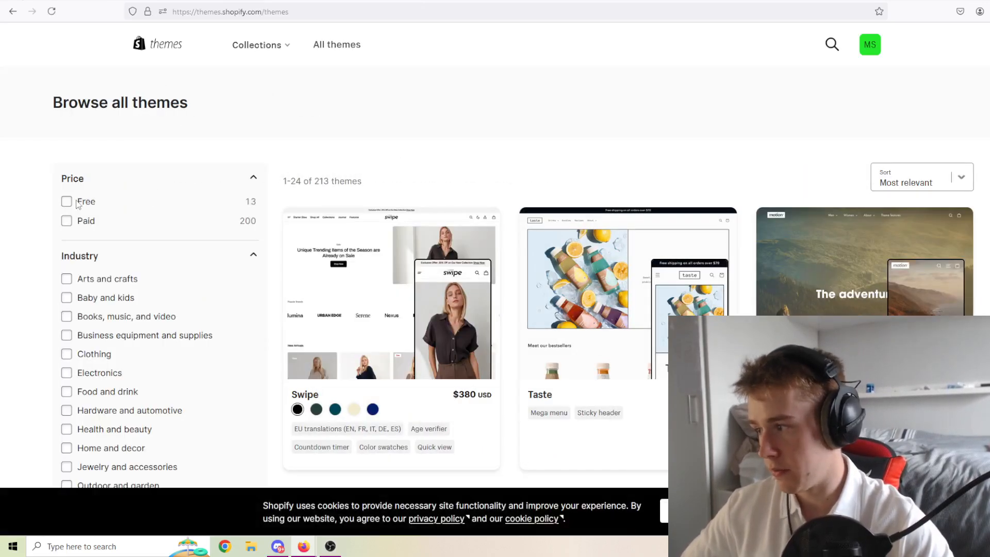
click(79, 202)
click(864, 278)
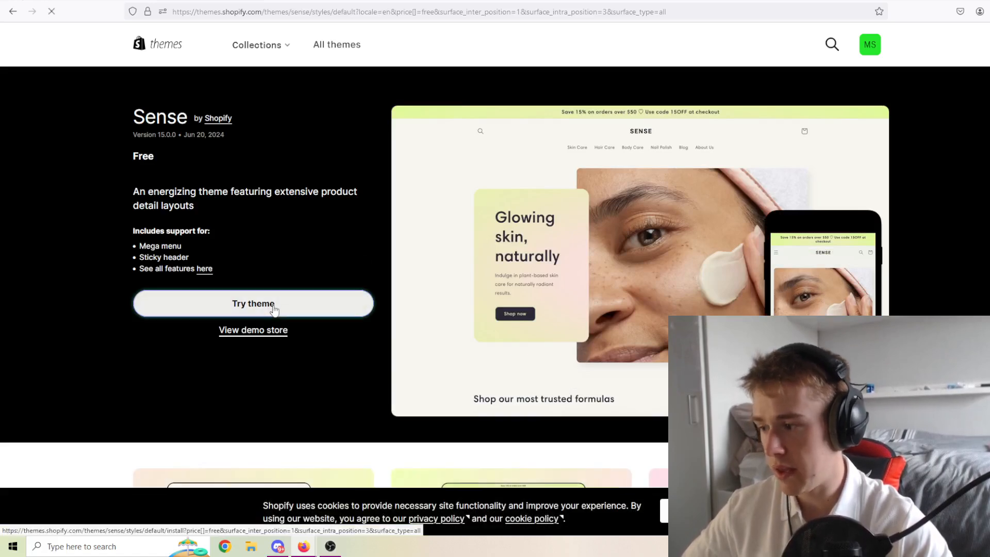
click(274, 308)
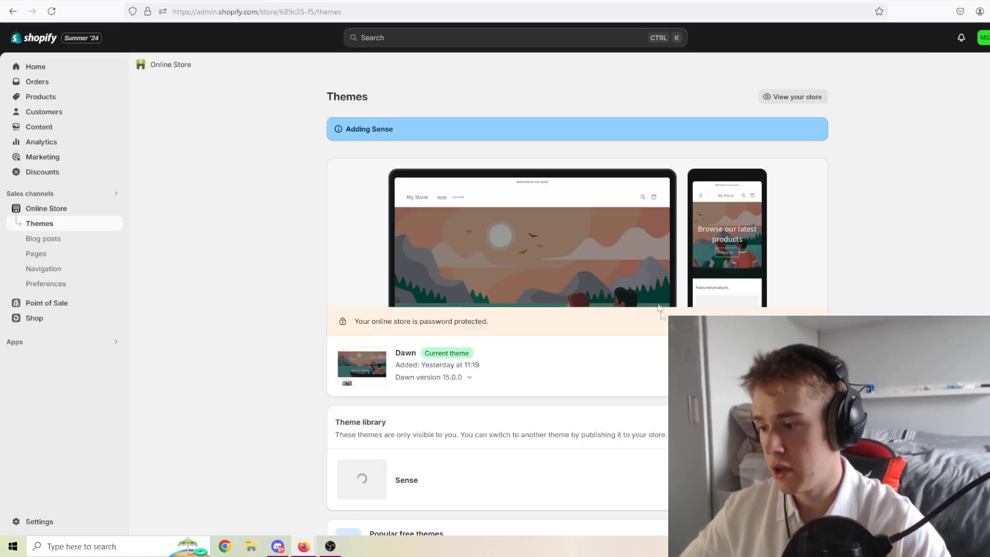
Publish the newly added Sense theme from the theme library and open it in the theme editor.
scroll(592, 268, down, 1)
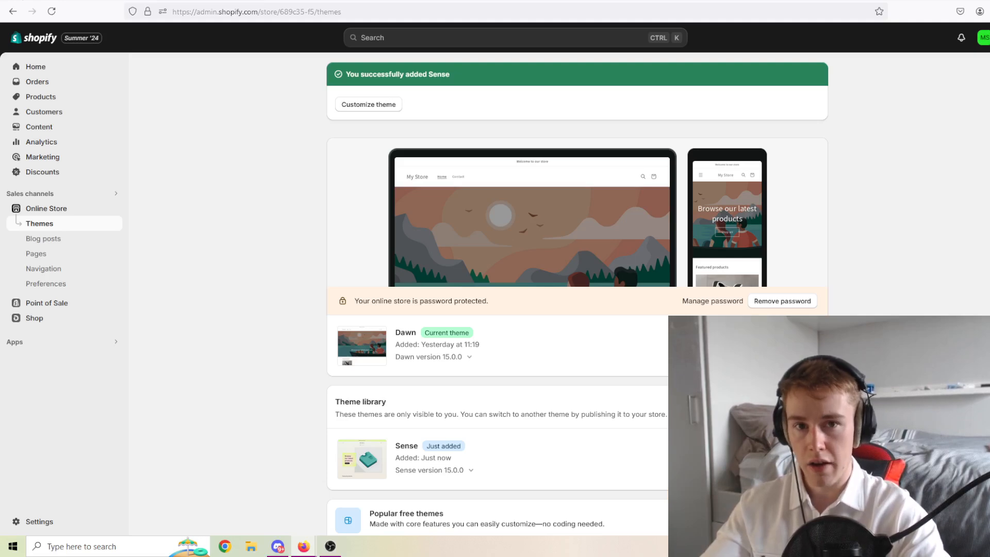
click(745, 459)
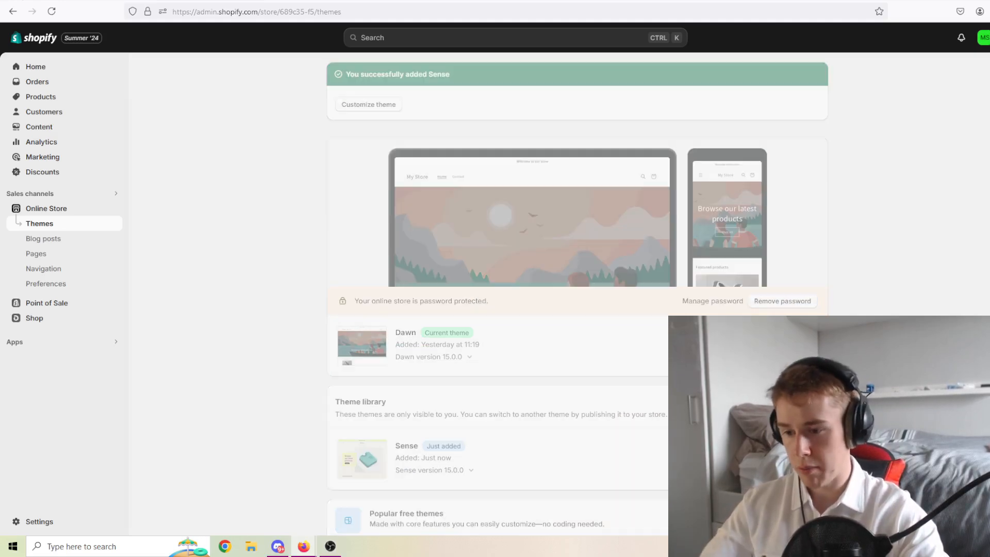
click(655, 374)
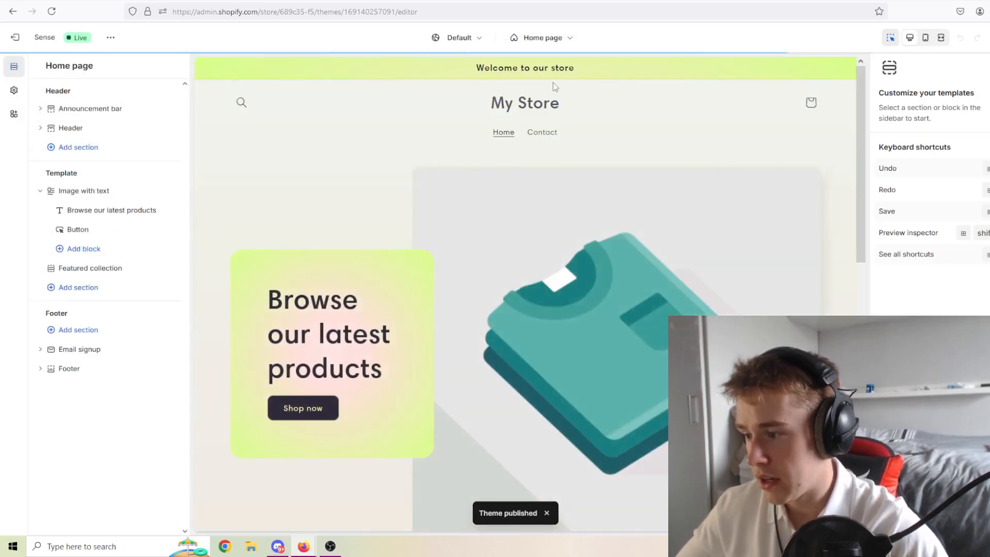
Look over the Sense home page in desktop view, and switch the preview to mobile.
scroll(536, 224, down, 1)
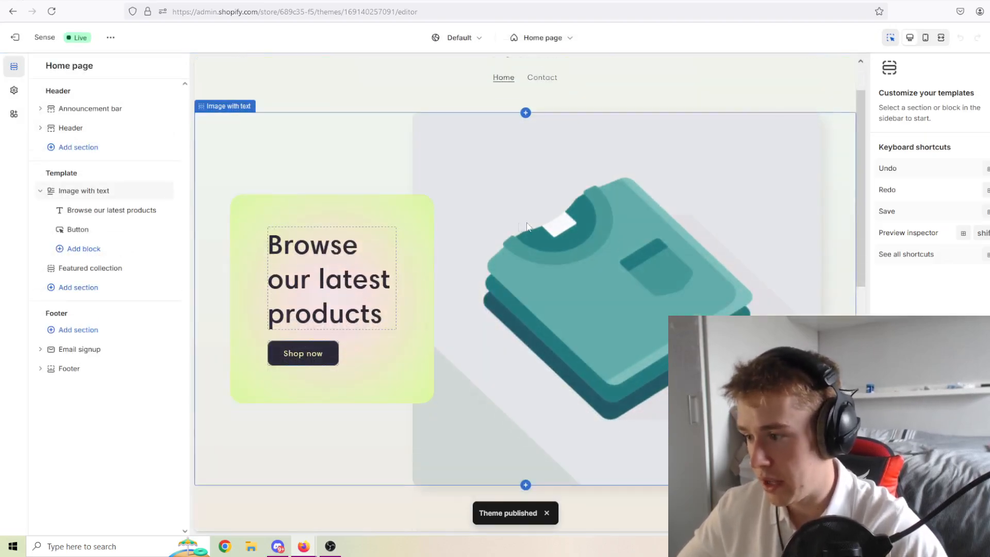
scroll(317, 117, down, 2)
scroll(564, 163, up, 4)
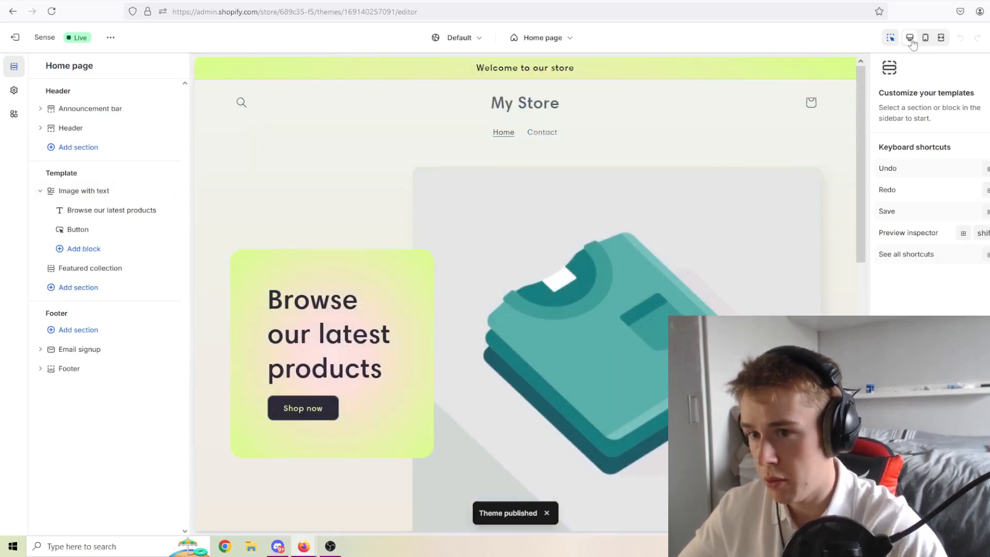
click(924, 37)
scroll(535, 228, down, 2)
scroll(541, 237, up, 2)
Inspect the home page's Image with text section and heading, and follow Shop now to view the Products collection page.
click(549, 249)
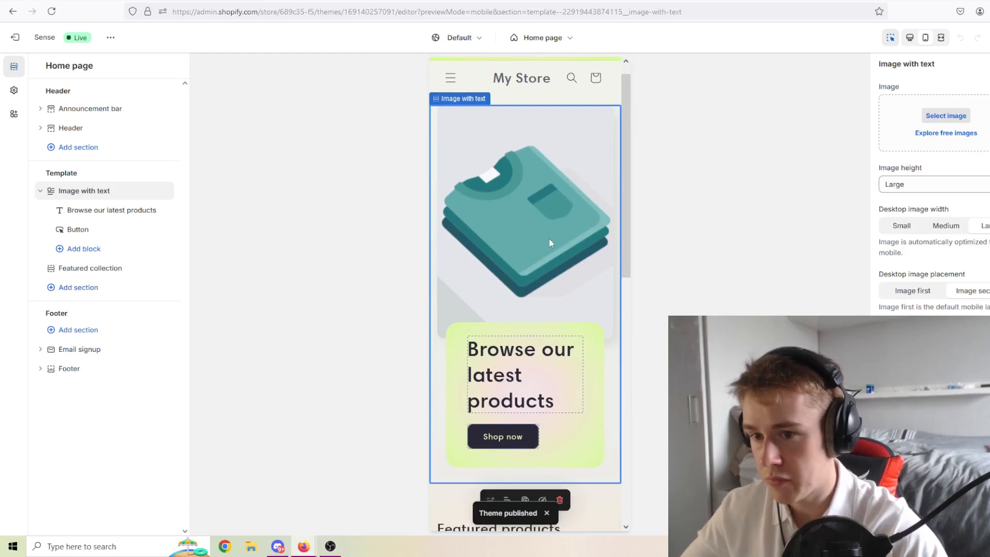
scroll(526, 294, down, 2)
click(524, 281)
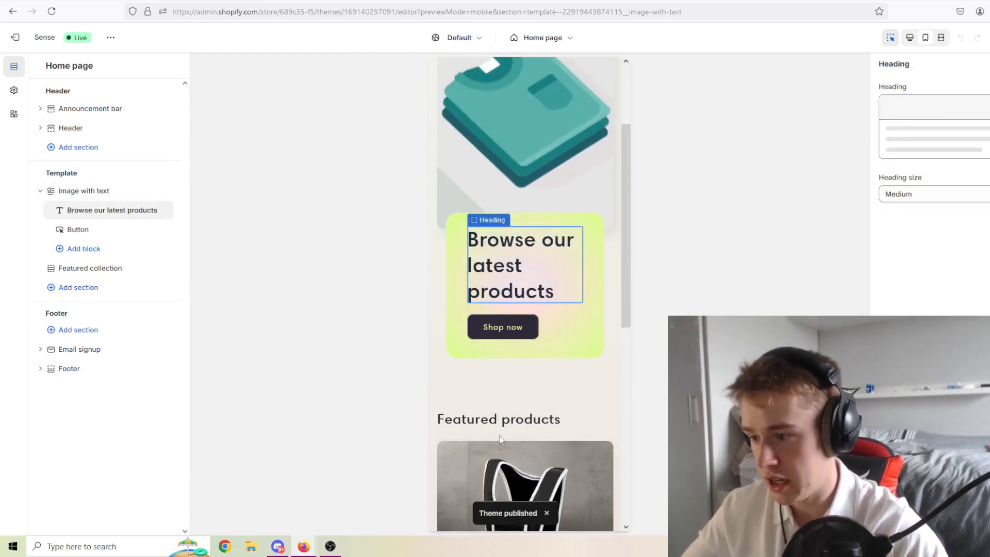
scroll(524, 279, down, 2)
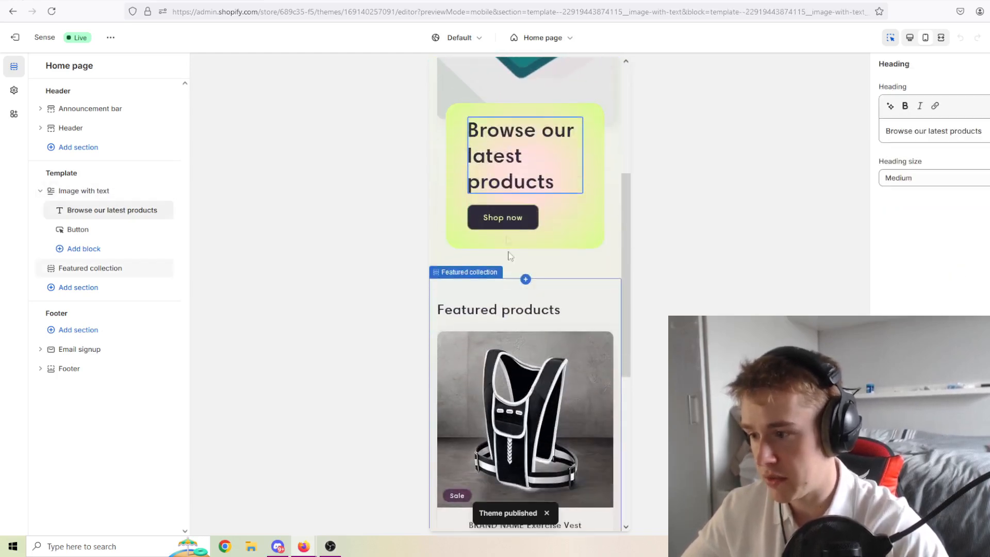
click(512, 219)
scroll(490, 248, down, 3)
scroll(521, 268, up, 3)
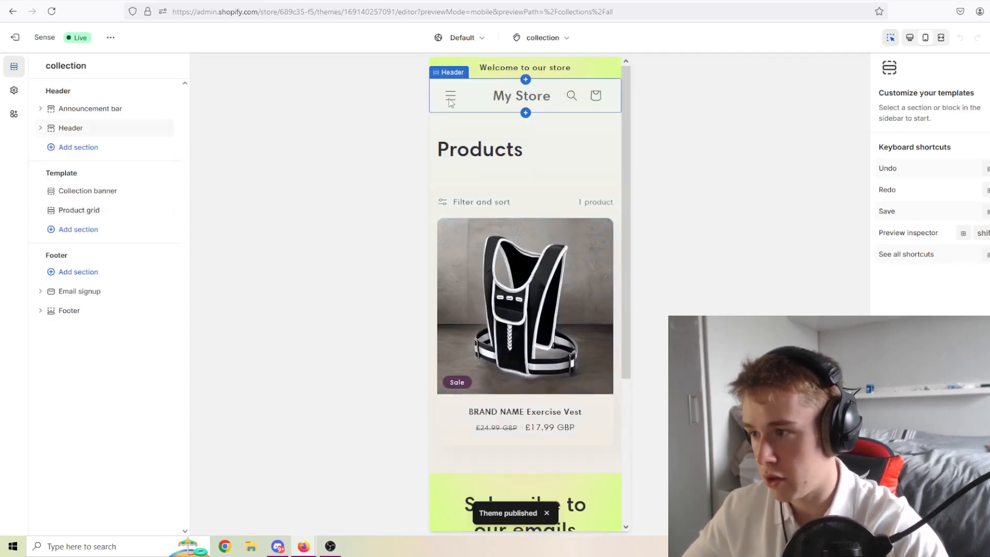
Return to the Home page template and add a Collapsible content section below Featured collection.
click(547, 38)
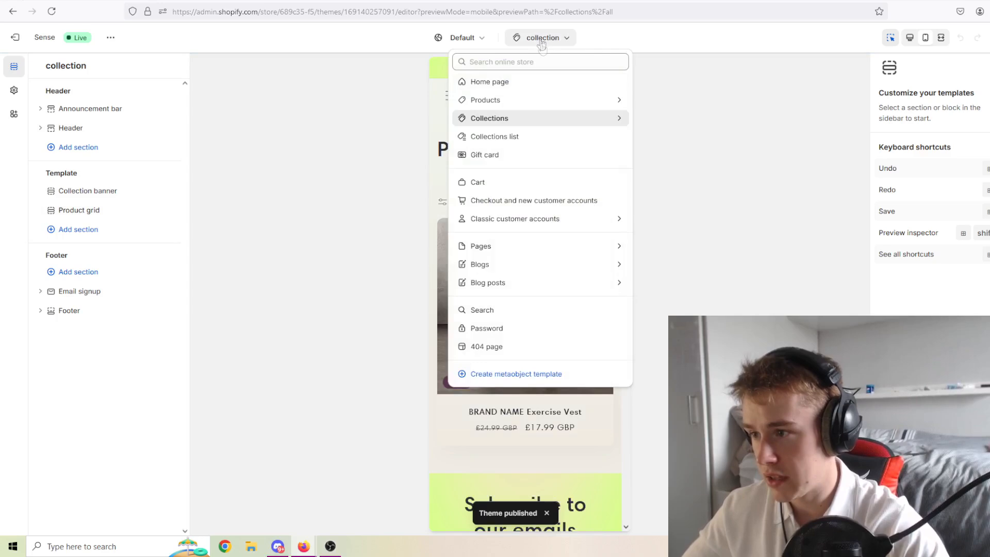
click(503, 81)
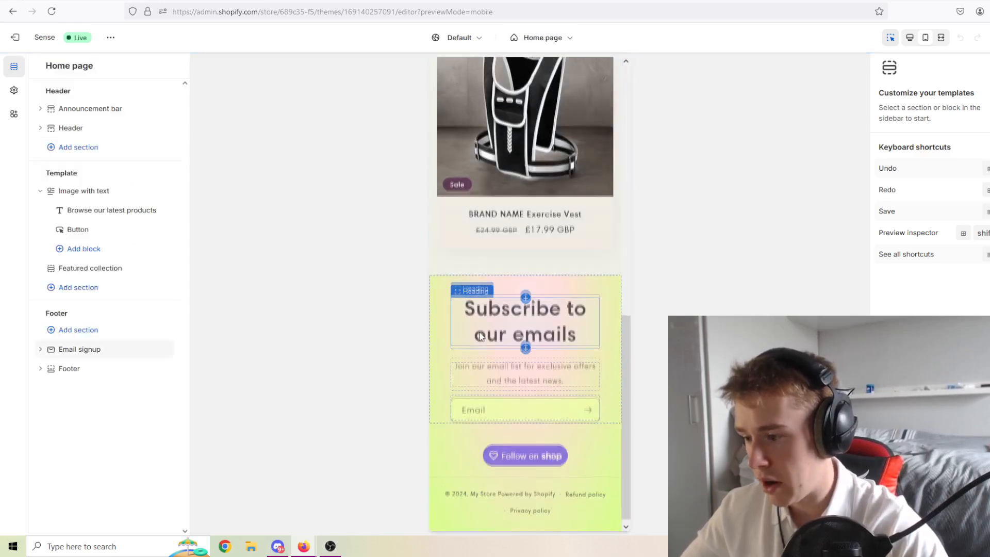
click(92, 295)
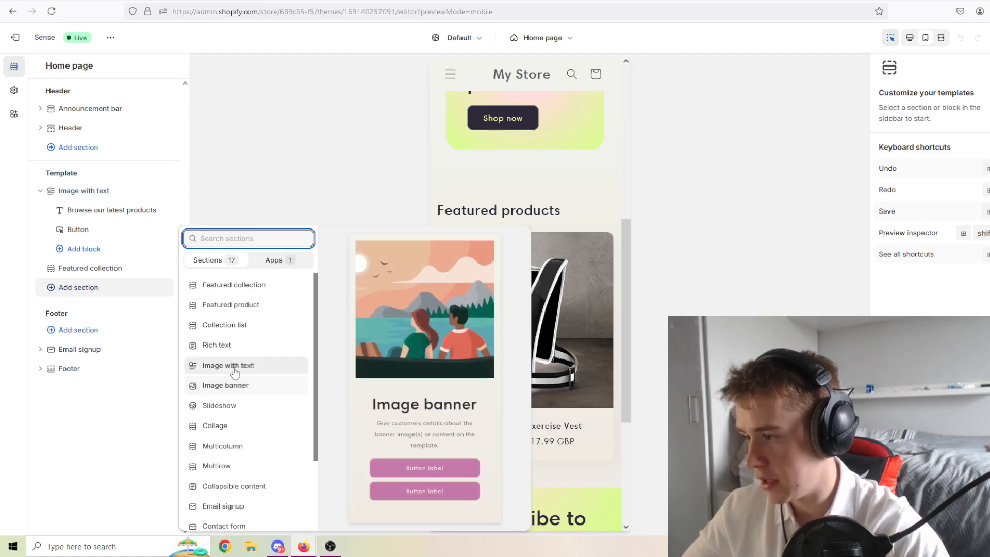
scroll(235, 381, down, 3)
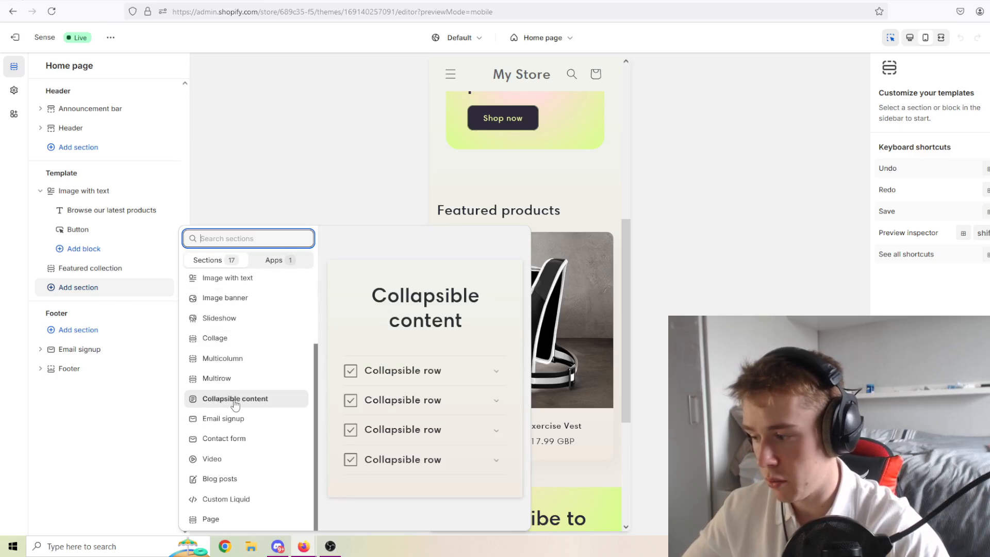
key(Escape)
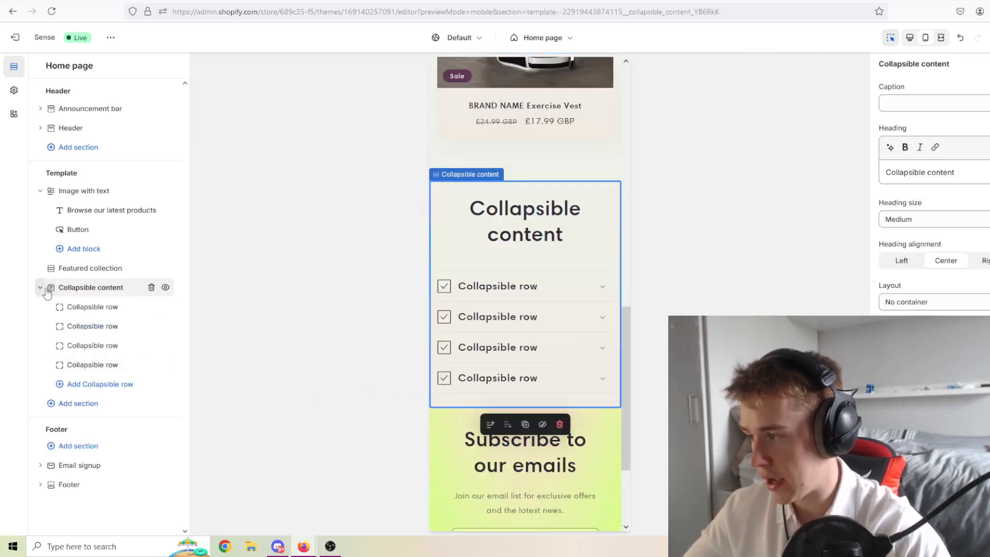
mouse_move(51, 290)
mouse_down()
mouse_move(49, 213)
mouse_move(56, 299)
mouse_up()
Open the Default product template and review the vest's mobile product page down to the email signup.
scroll(470, 326, up, 10)
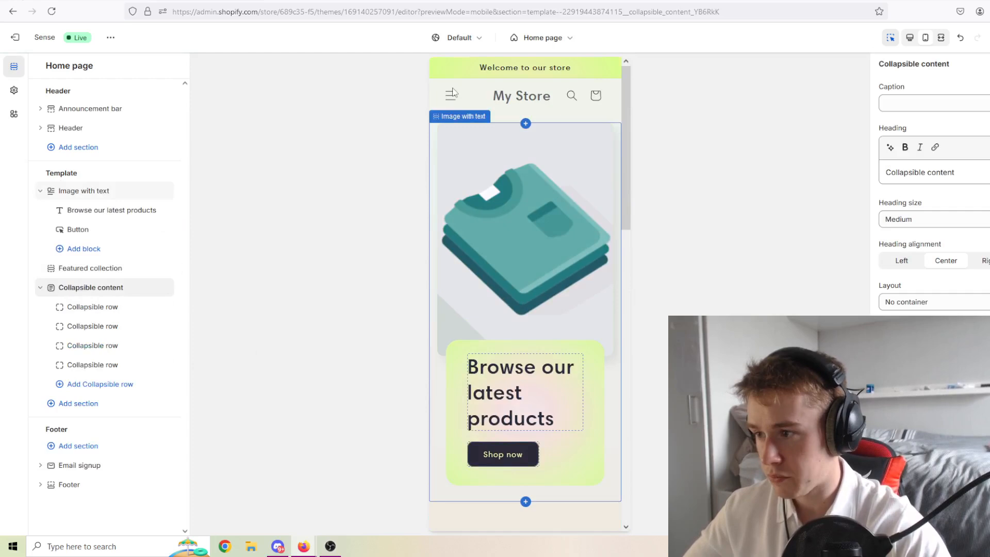
click(541, 37)
click(509, 100)
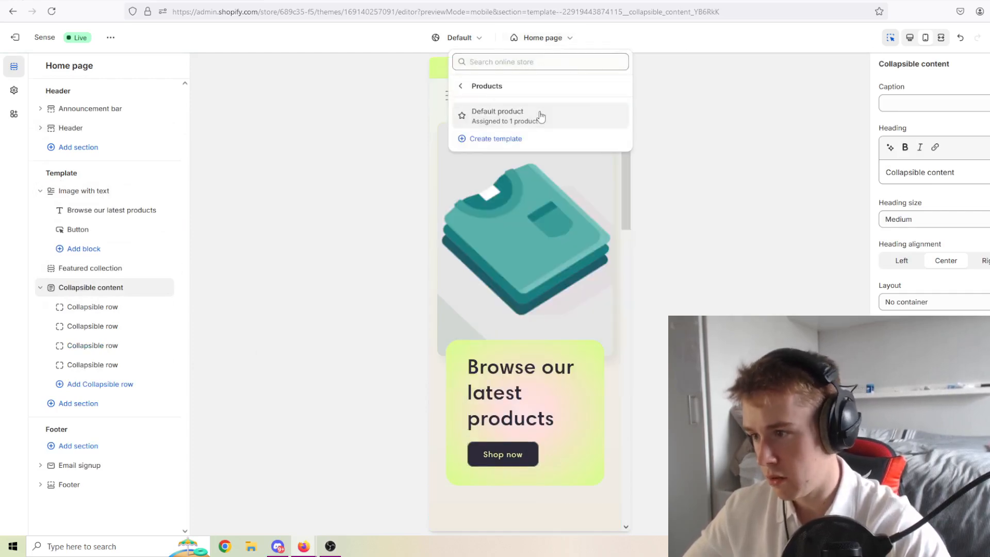
click(540, 118)
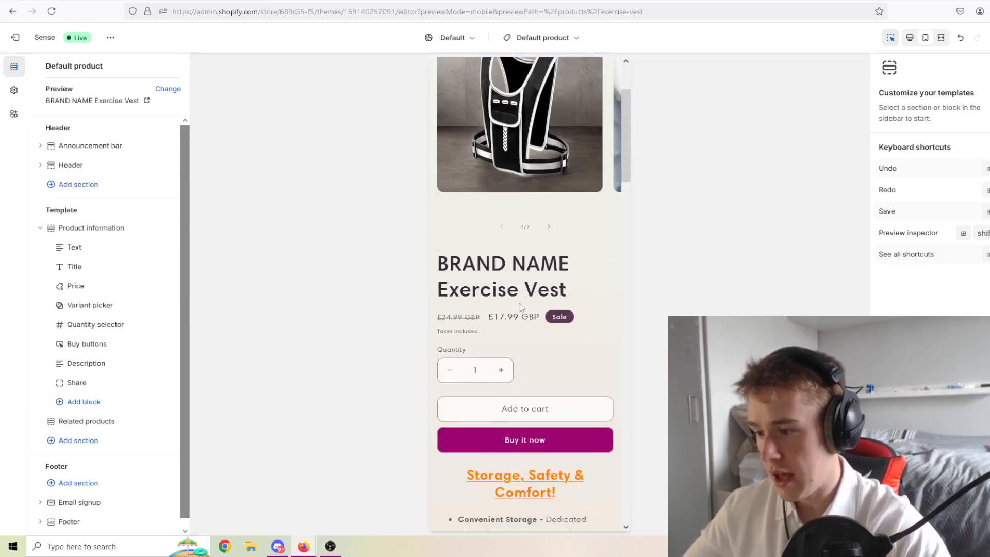
scroll(511, 247, down, 8)
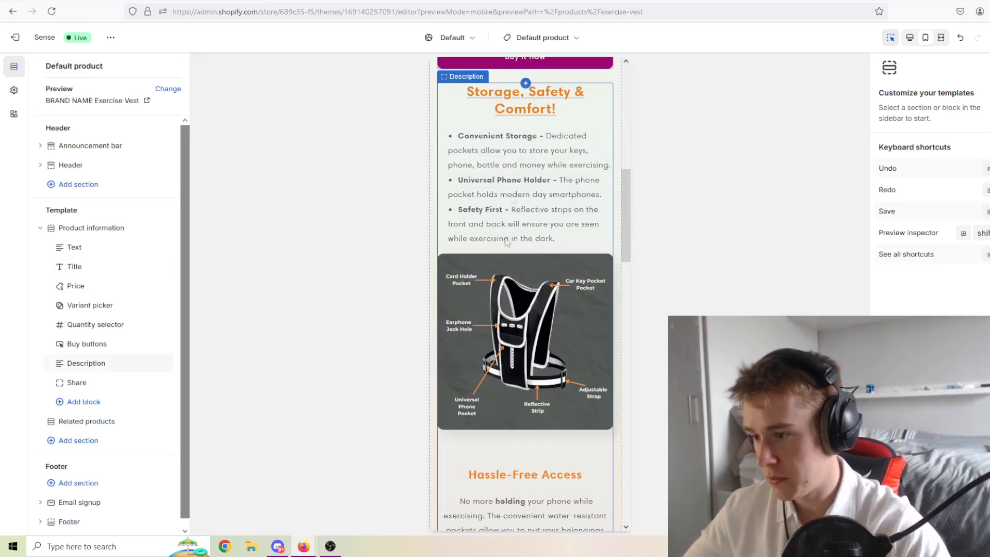
scroll(518, 113, down, 10)
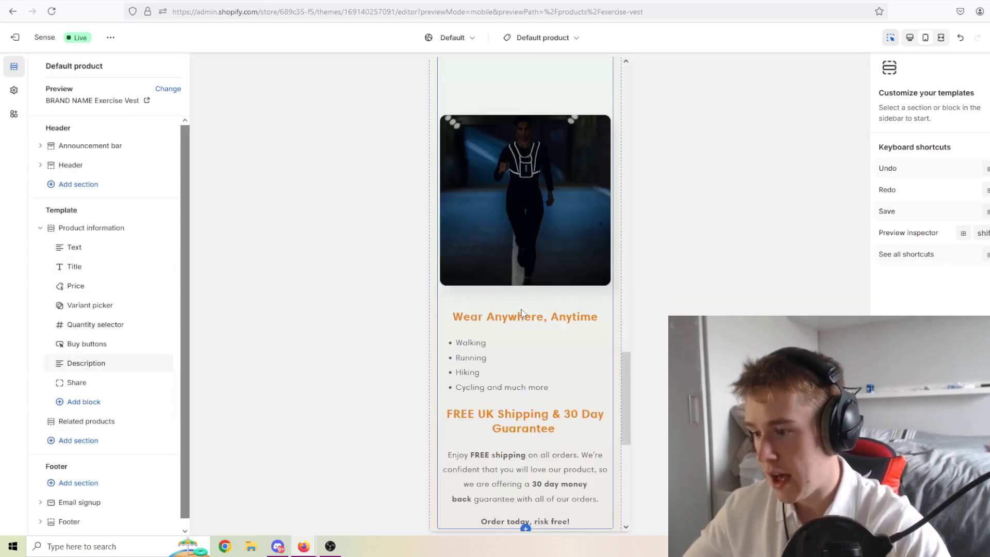
scroll(522, 313, down, 2)
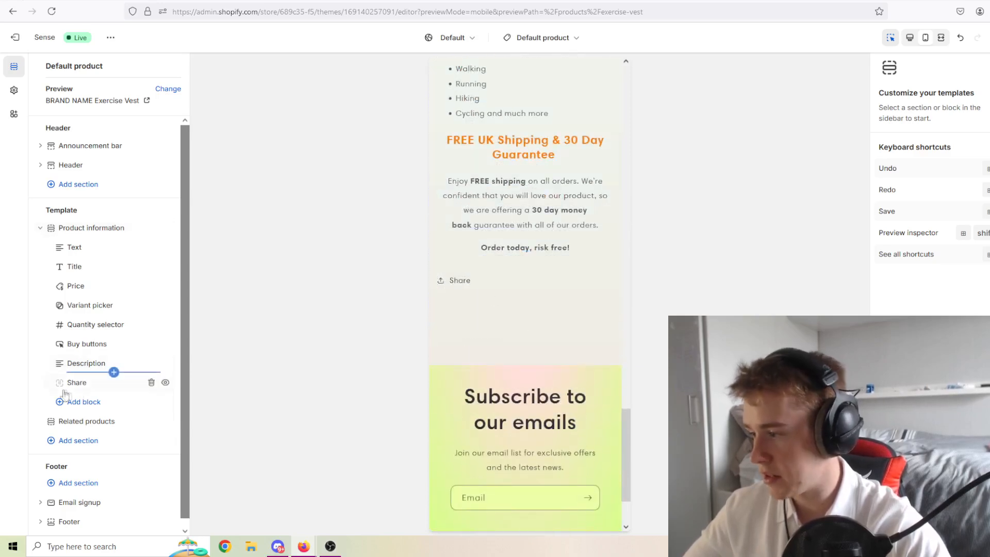
Hide the Share block in the product information section and add a Collapsible row block beneath it.
click(165, 383)
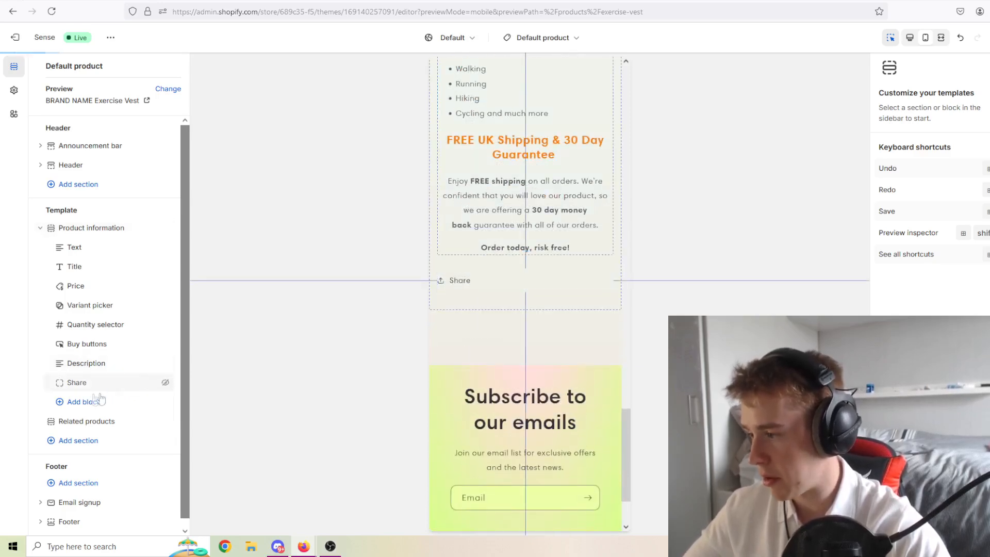
click(94, 407)
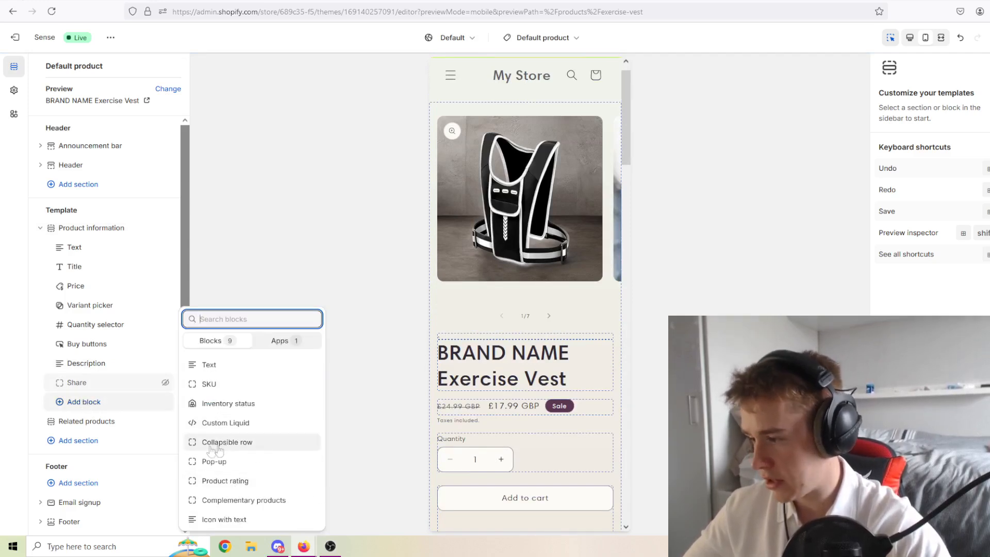
click(232, 442)
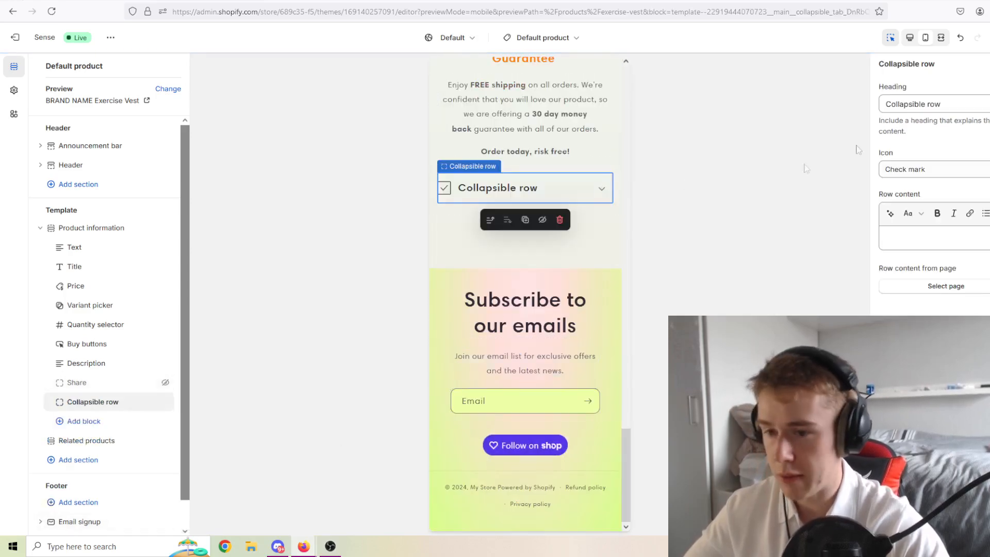
Set the collapsible row's heading to Specifications and its row content to Example.
text(Spe)
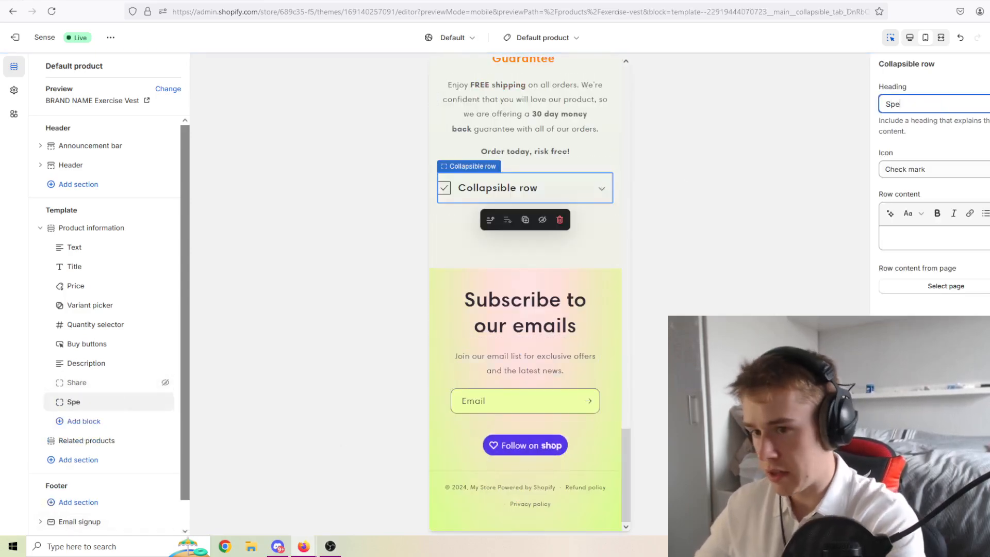
text(cifications)
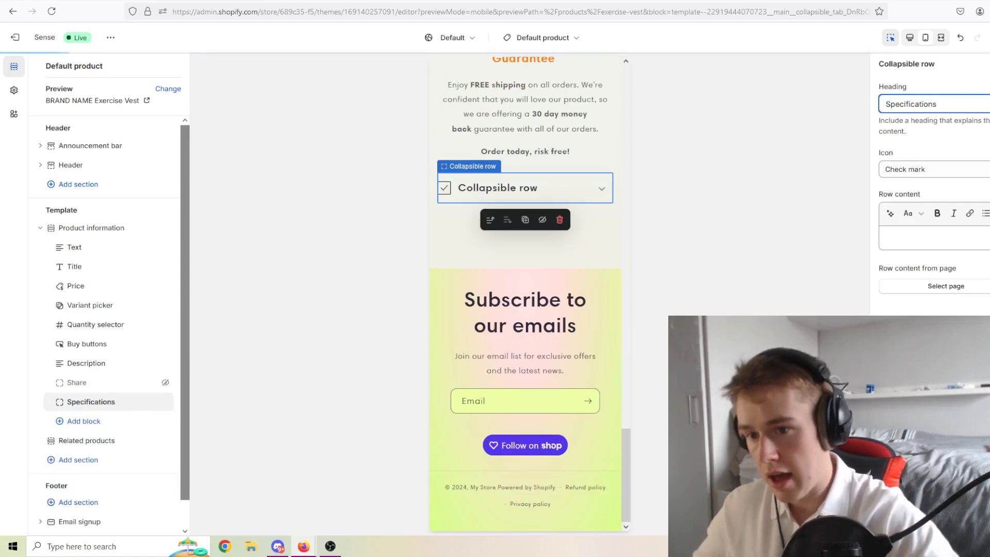
click(922, 245)
text(Examn)
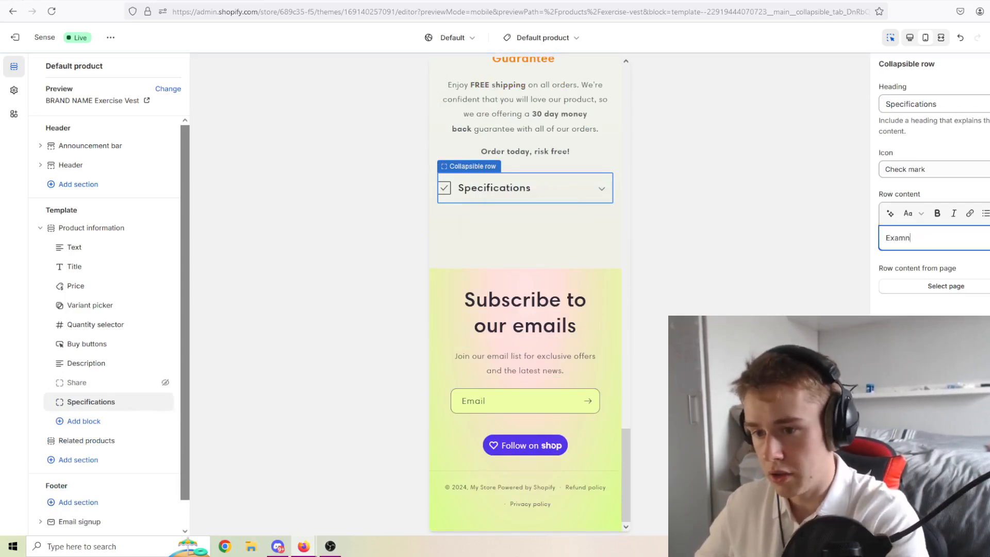
text(opkple)
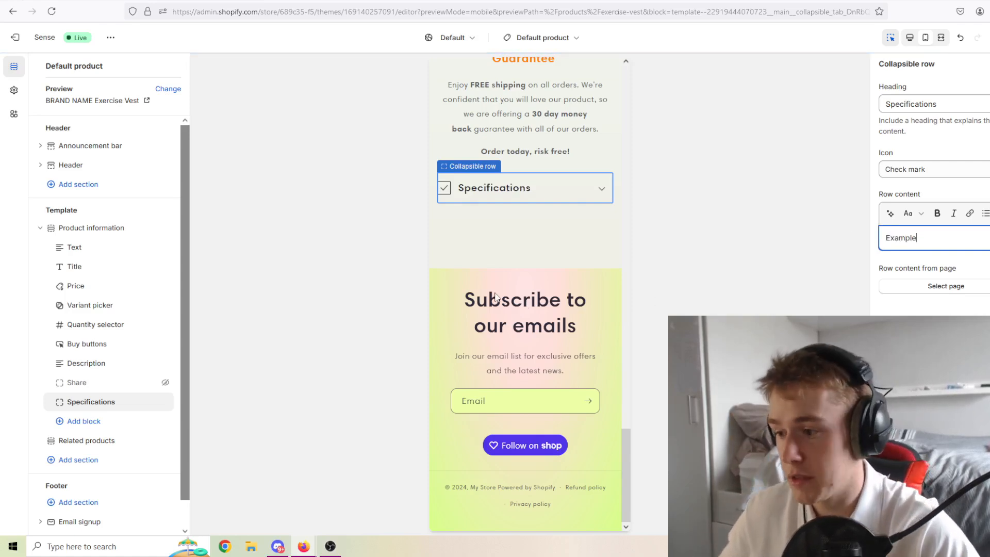
click(706, 236)
Try adding a Multirow section below Related products in the Default product template.
scroll(80, 432, down, 1)
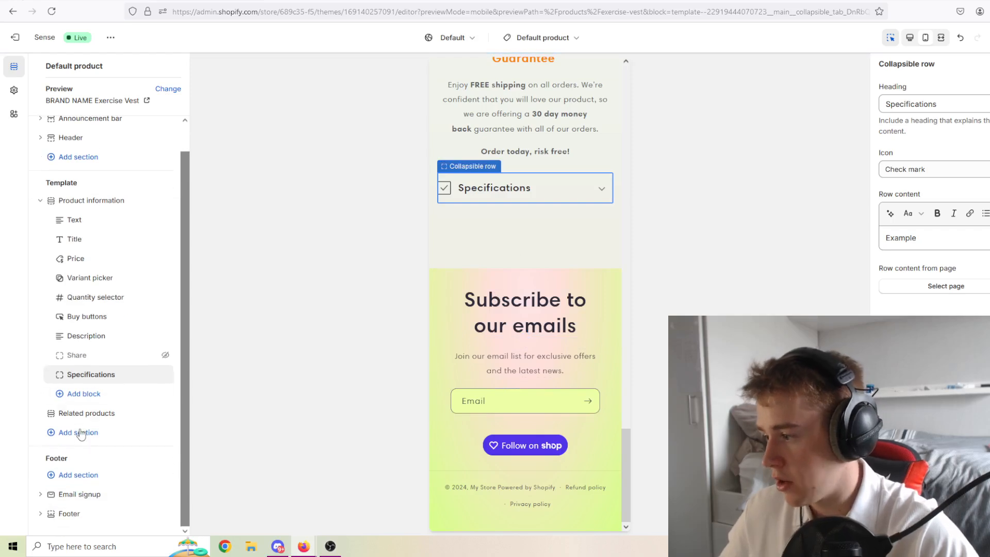
click(80, 432)
scroll(242, 385, down, 2)
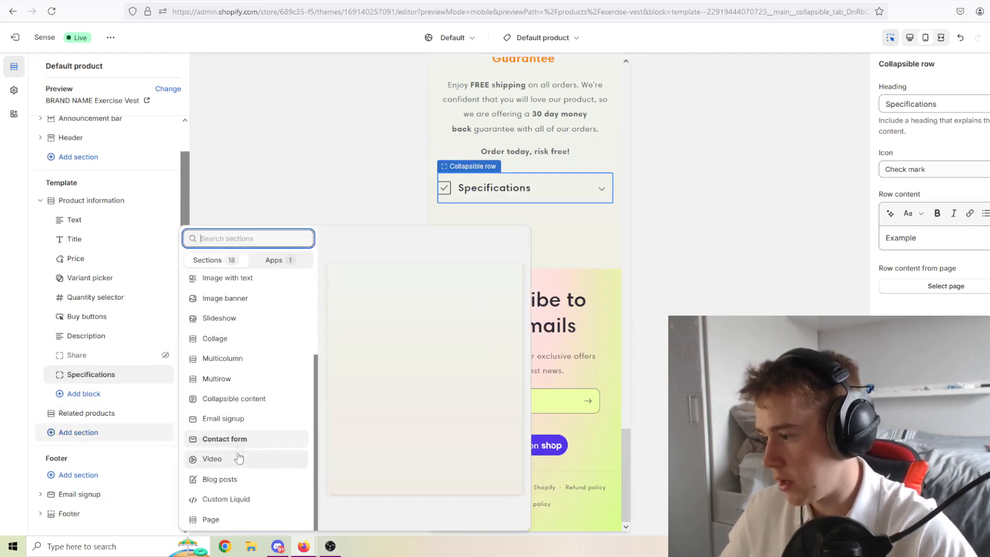
scroll(239, 459, up, 3)
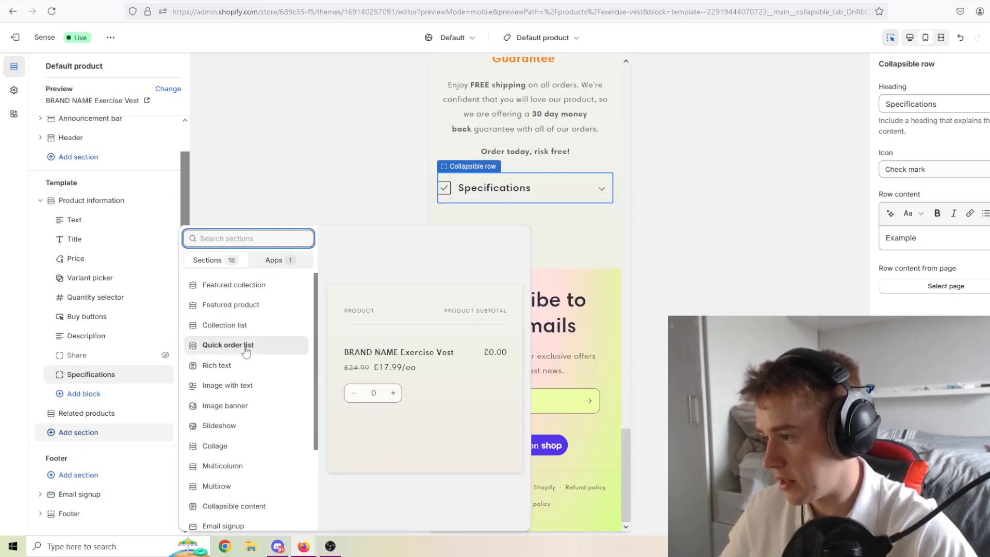
scroll(239, 392, down, 3)
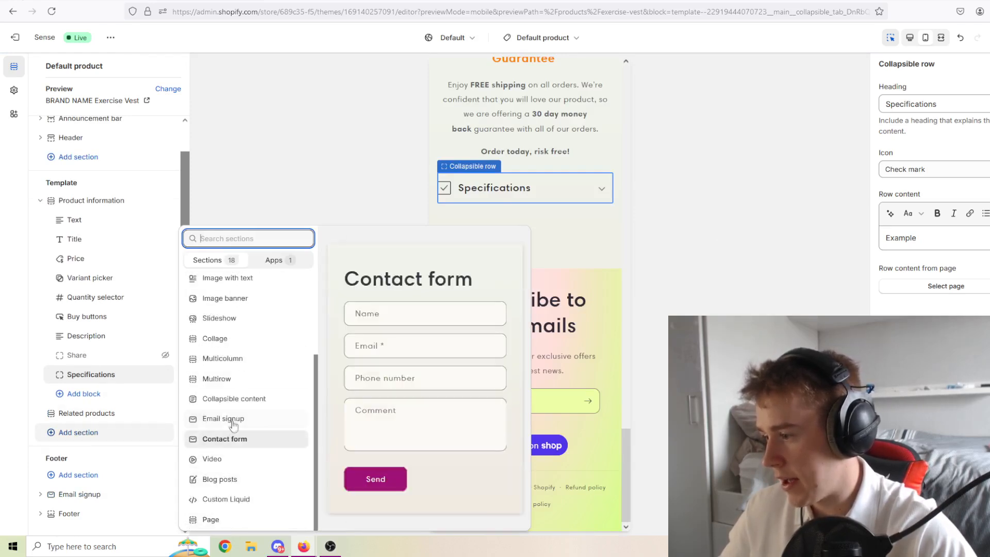
click(241, 382)
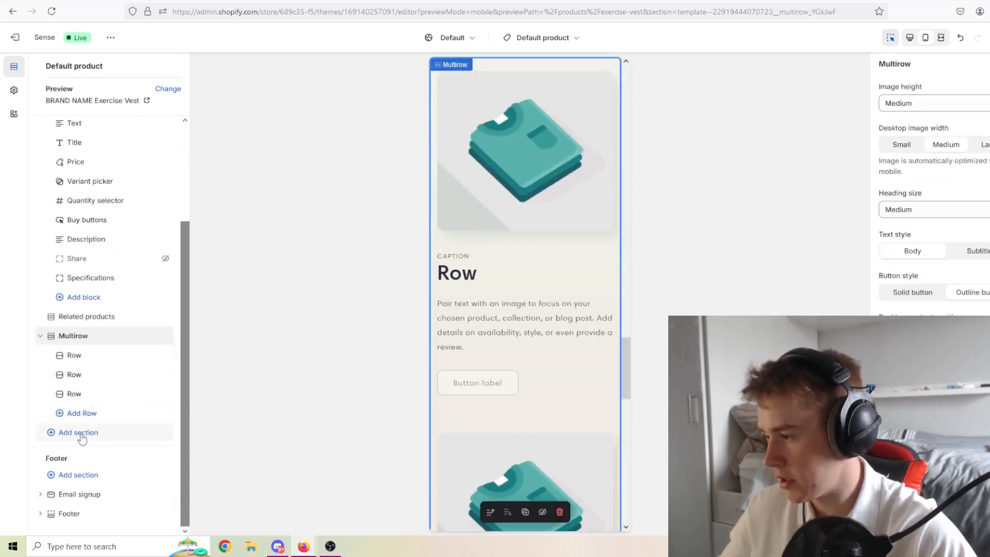
Replace the Multirow section with a Multicolumn section and head its first column "Amazing Vest -" followed by a reviewer's first name.
click(78, 433)
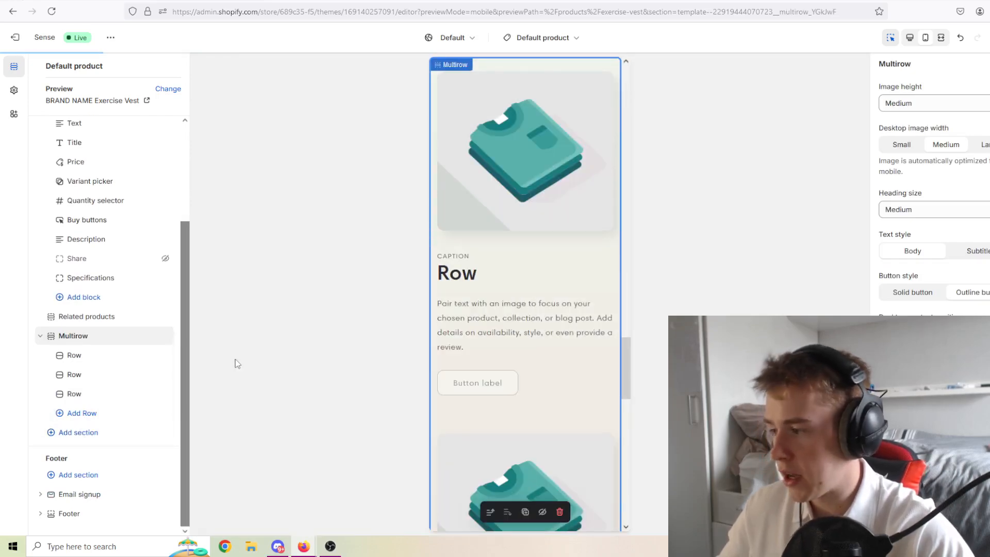
click(151, 239)
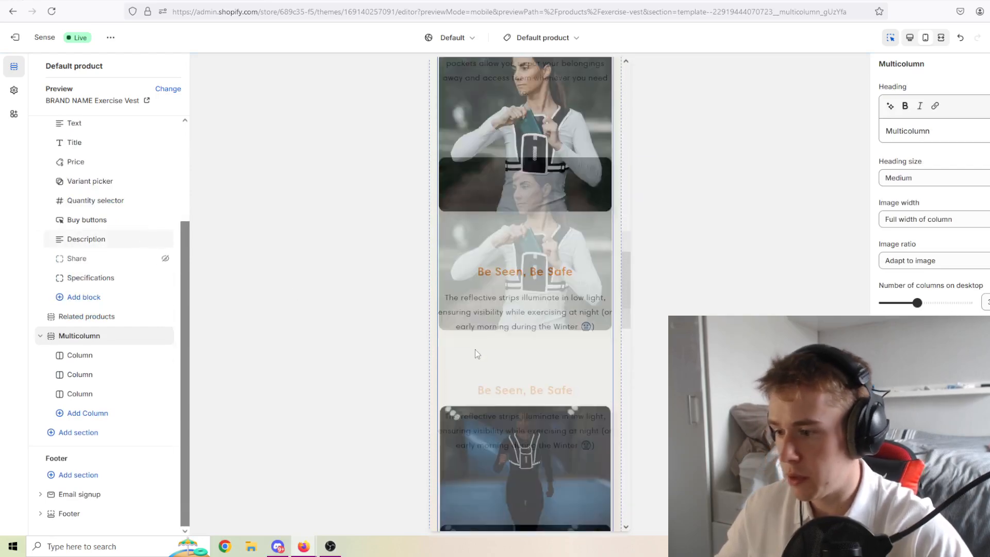
click(494, 309)
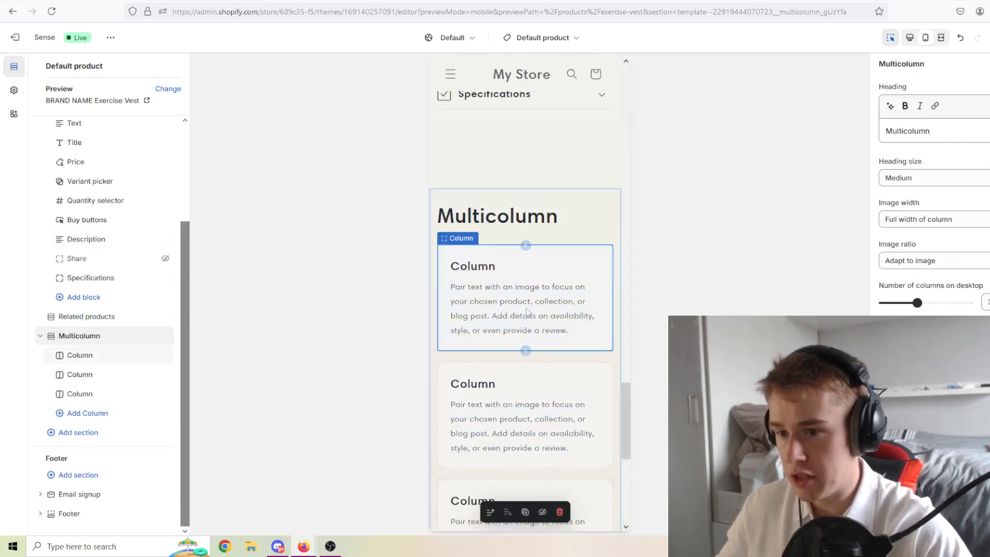
drag(922, 215, 875, 213)
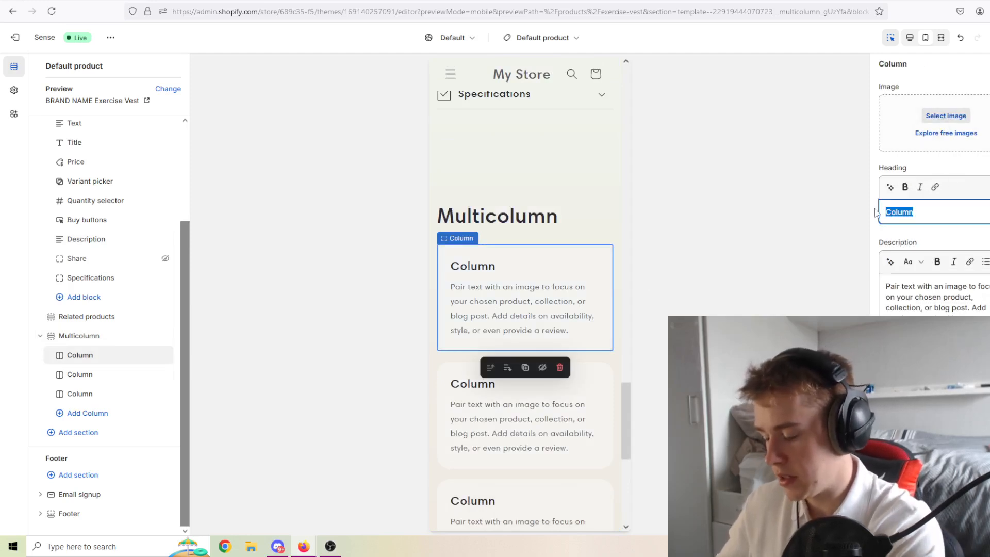
text(Amazing)
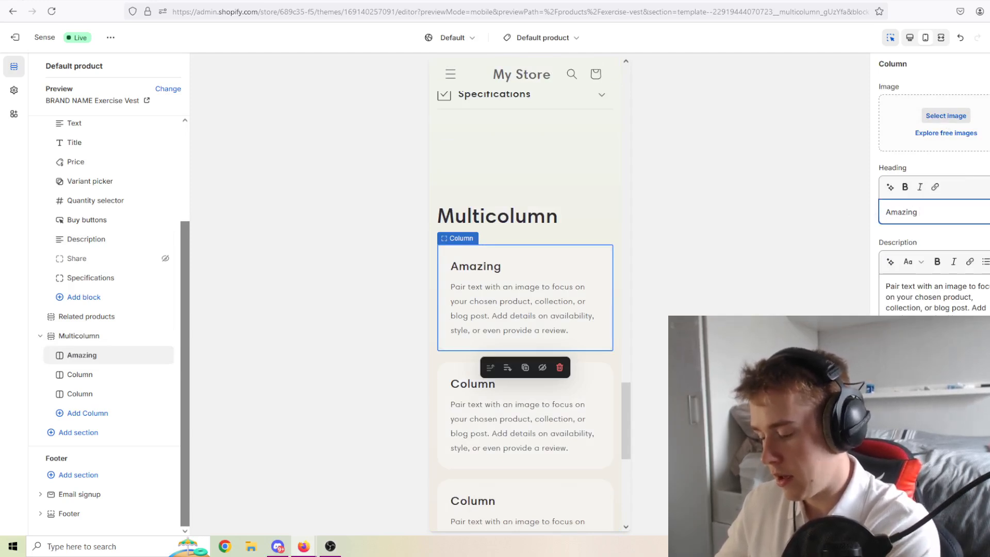
text(Vest - Sarah)
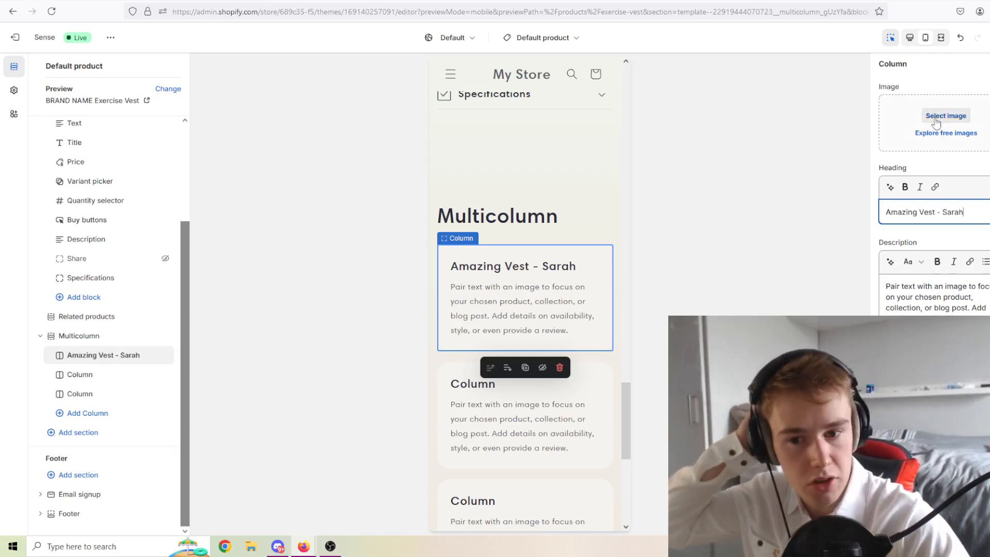
Check the mobile product page preview, then save the theme changes and exit the theme editor.
scroll(551, 282, down, 7)
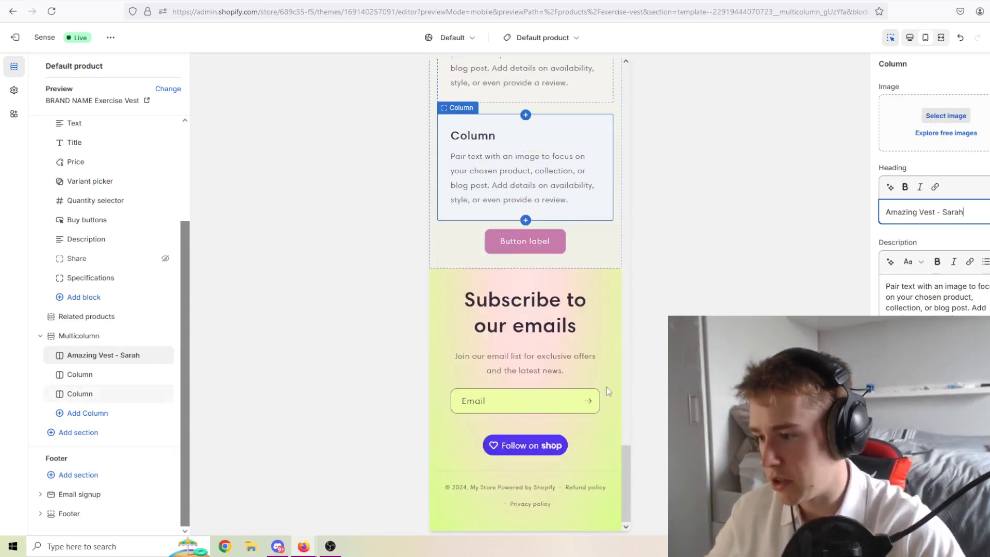
scroll(602, 384, up, 7)
scroll(543, 348, down, 5)
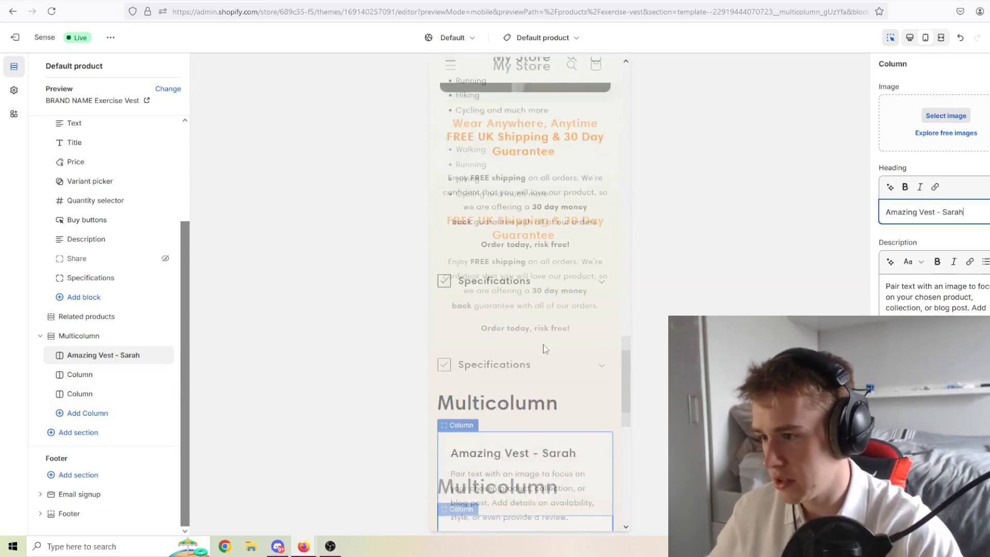
scroll(543, 348, up, 15)
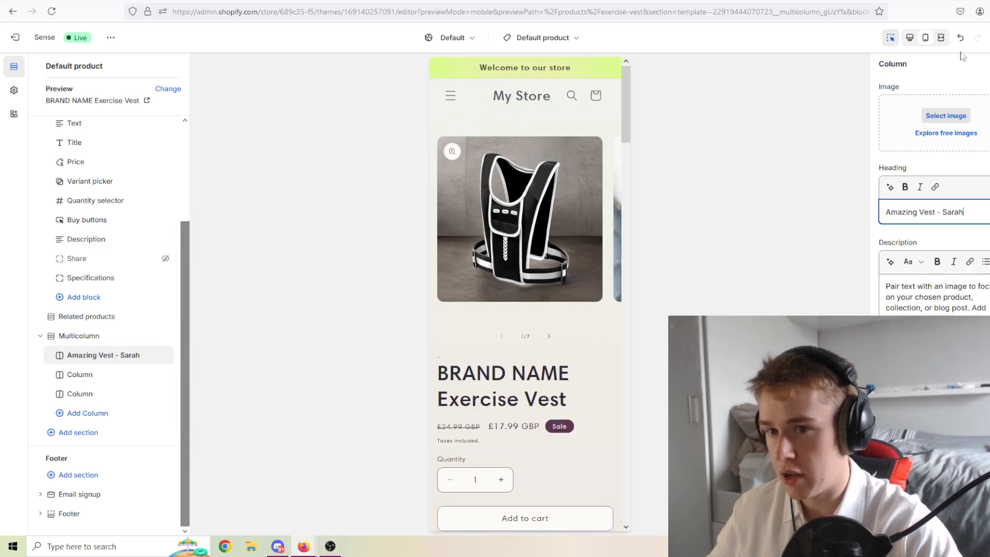
click(986, 37)
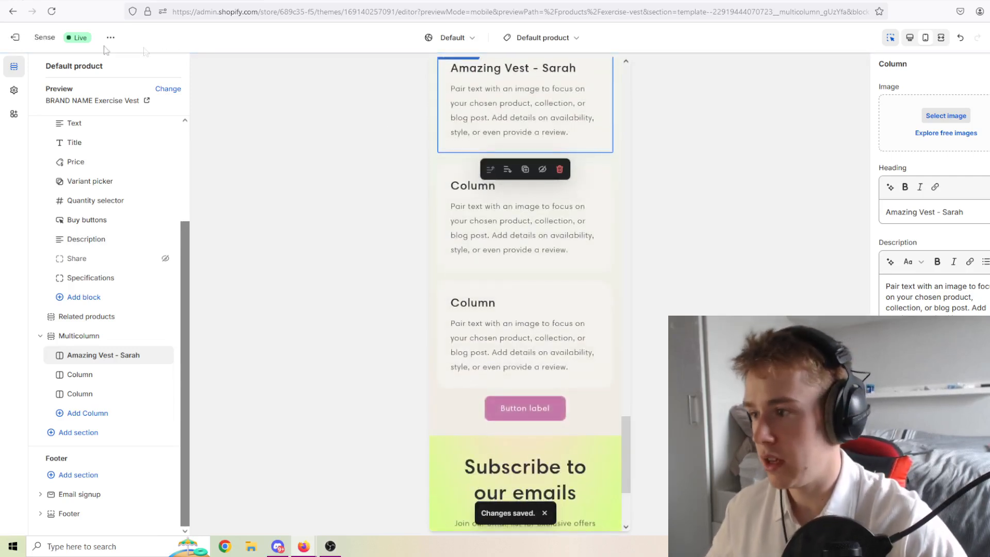
click(33, 38)
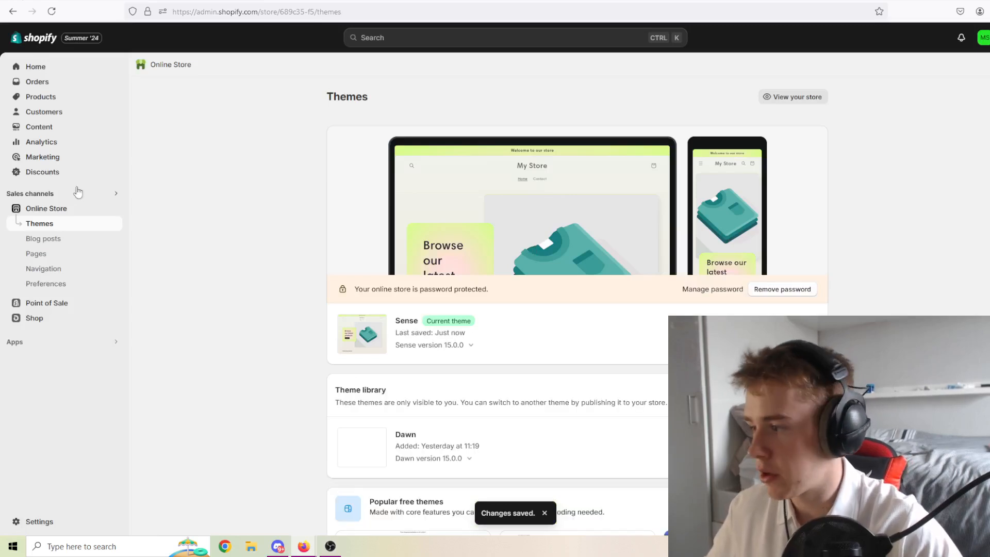
Add a product-linked item named Shop Now to the Main menu, place it between Home and Contact, and save the menu.
click(68, 275)
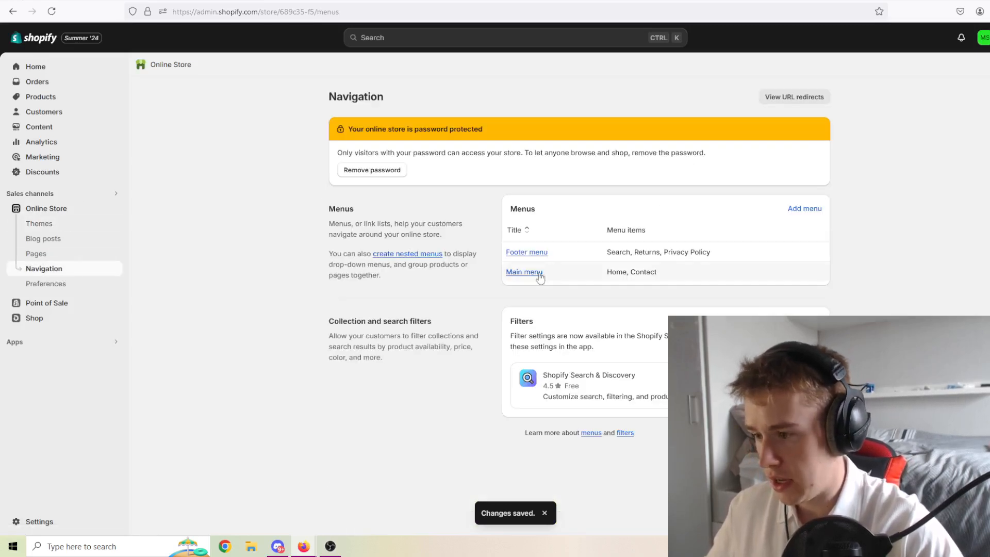
click(525, 273)
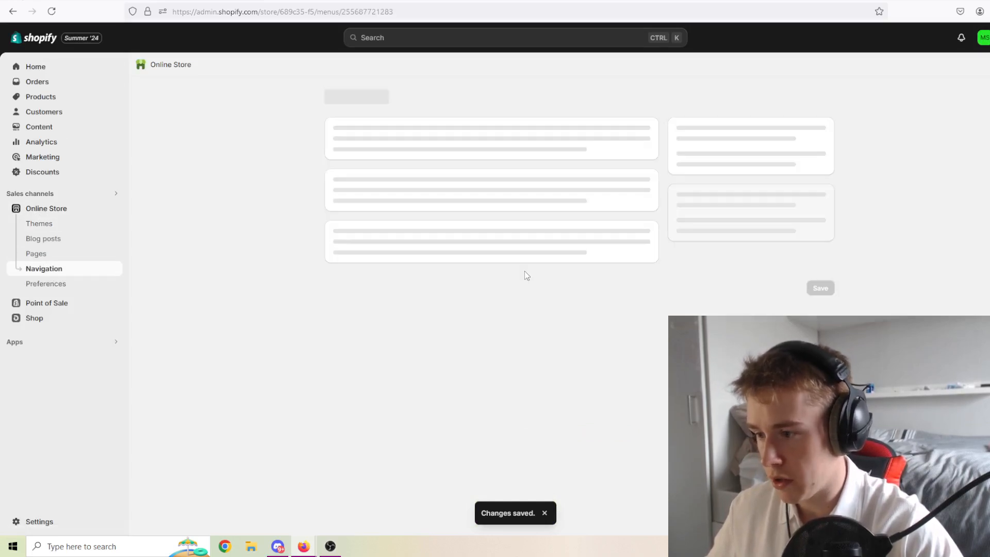
click(373, 302)
text(Shop Now)
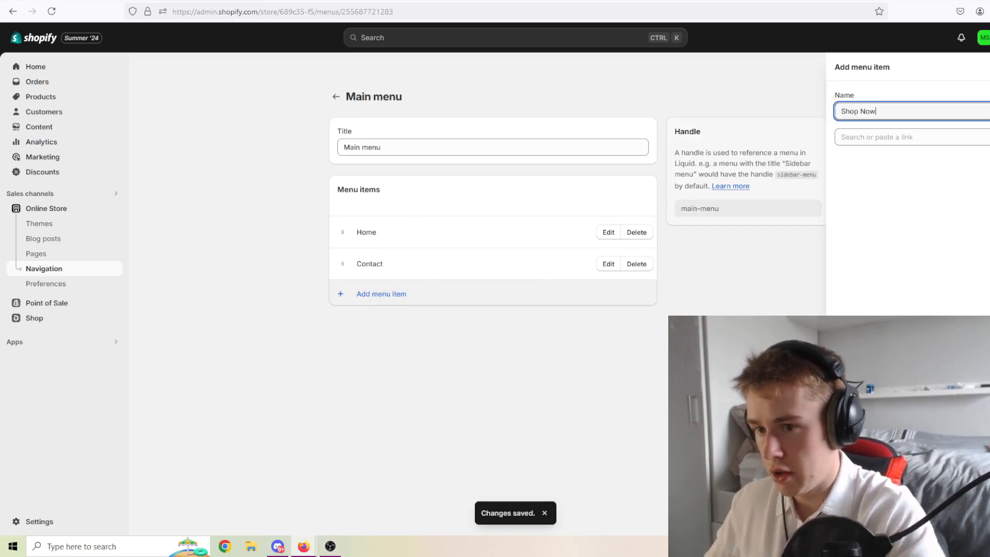
click(877, 136)
click(891, 222)
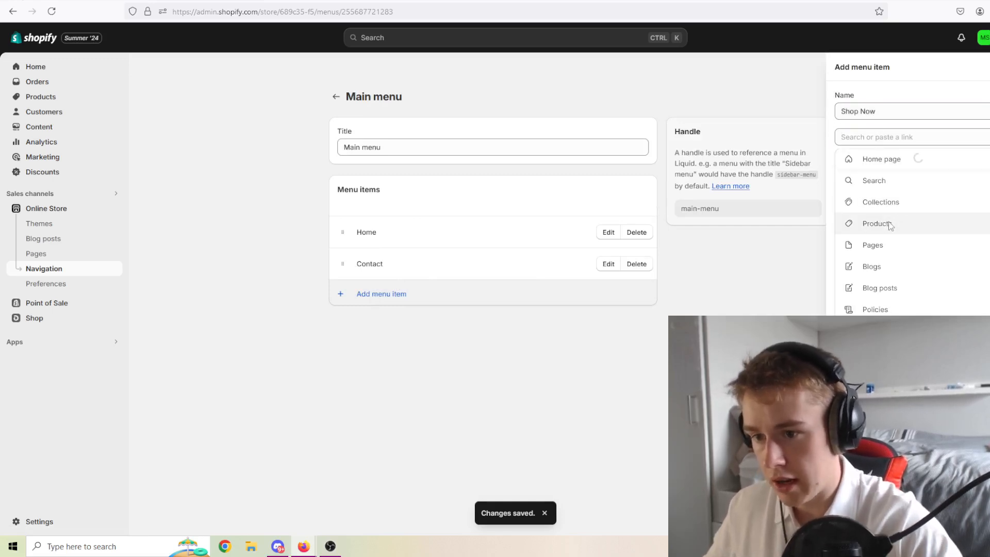
click(897, 204)
click(974, 518)
drag(342, 295, 336, 264)
click(669, 37)
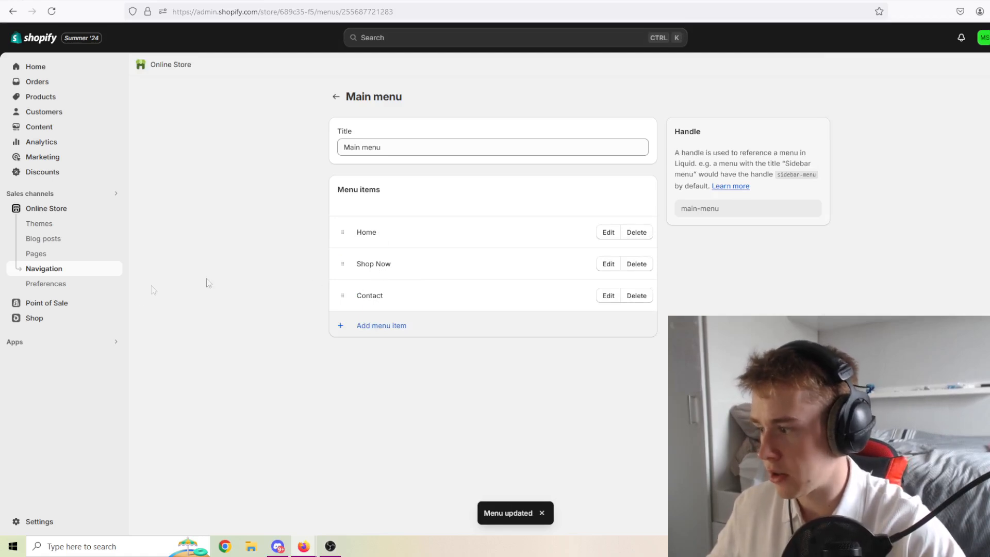
View the live storefront and examine the introductory message on its Contact page.
click(115, 208)
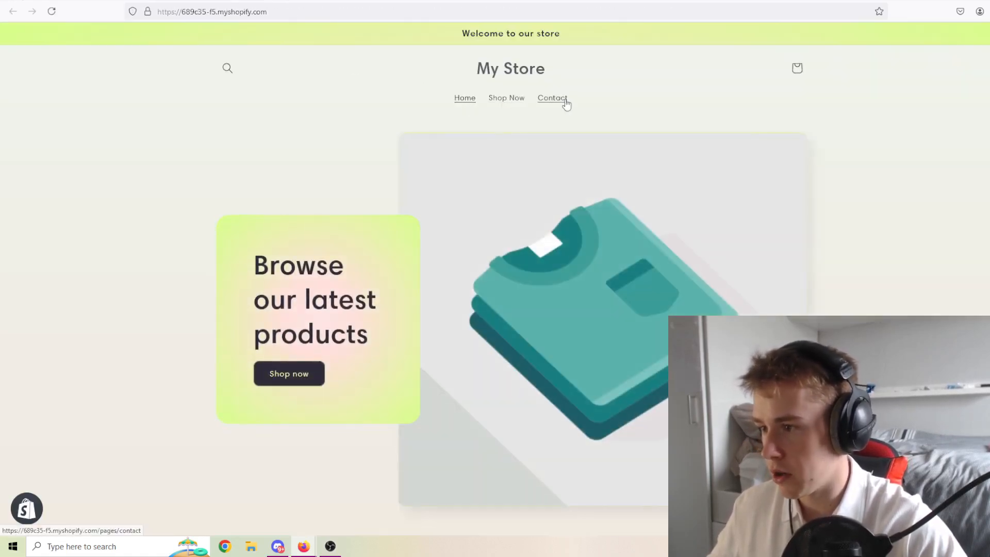
click(562, 102)
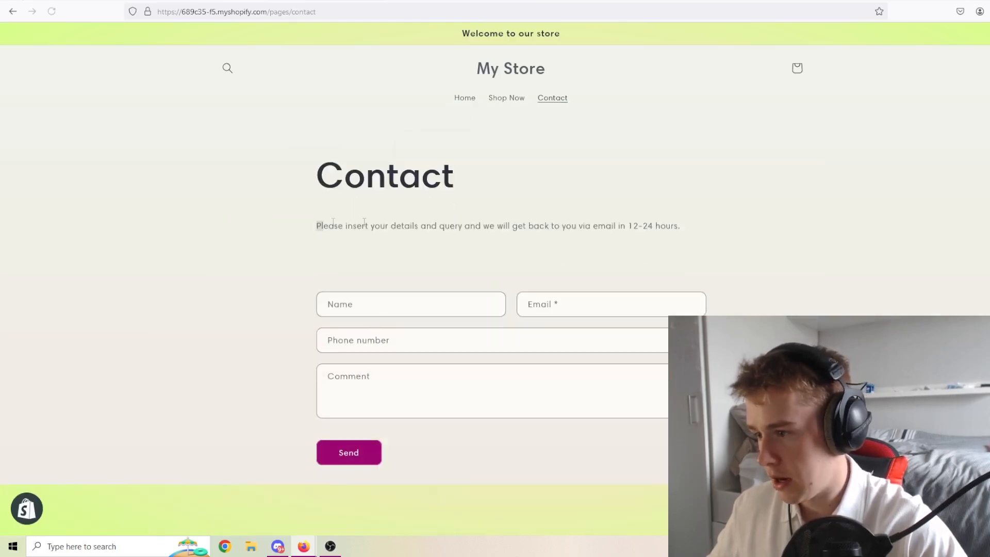
drag(312, 227, 720, 227)
click(692, 226)
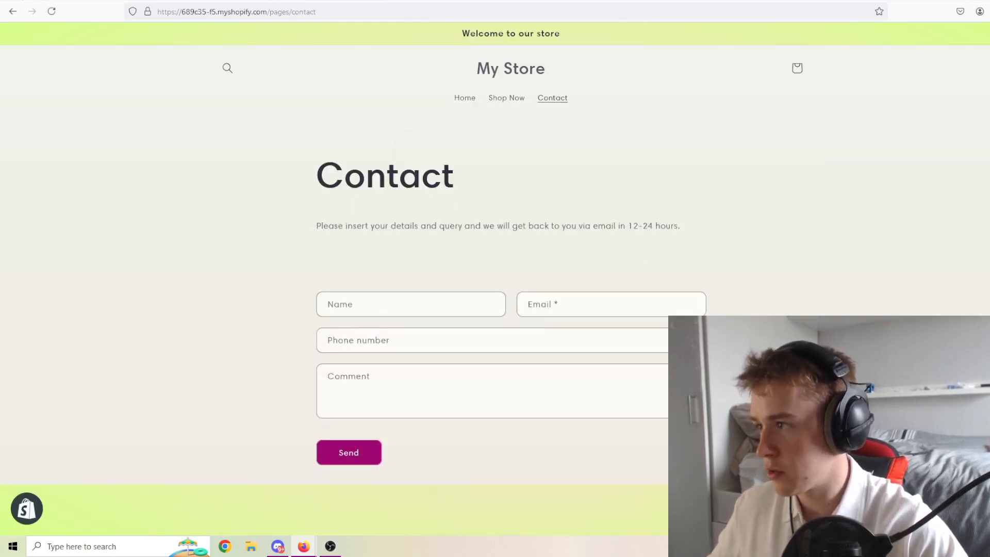
Return to the store admin and open the Contact page's content among the online store pages.
key(ctrl+shift+Tab)
click(55, 254)
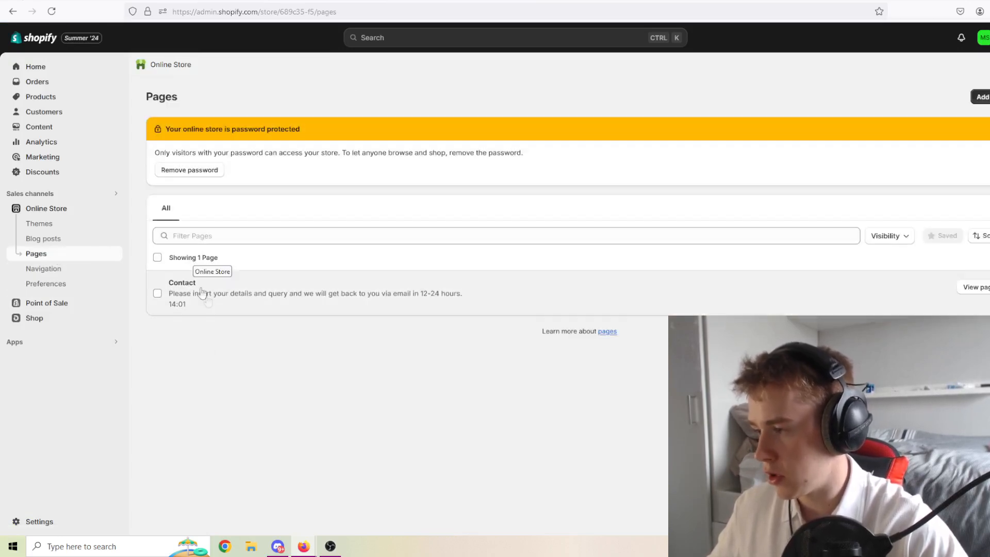
click(192, 287)
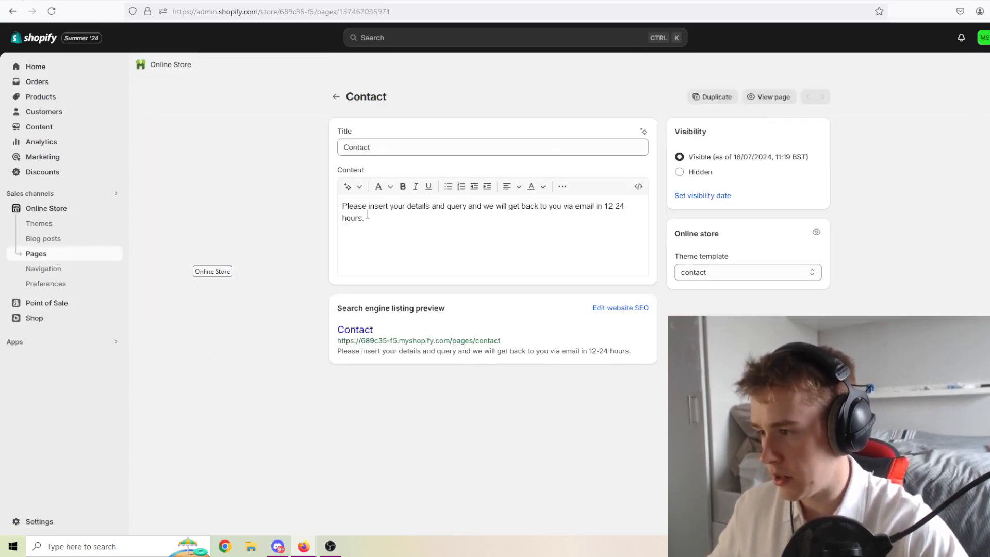
mouse_move(342, 206)
mouse_down()
mouse_move(405, 232)
mouse_move(410, 223)
mouse_move(326, 204)
mouse_up()
click(397, 221)
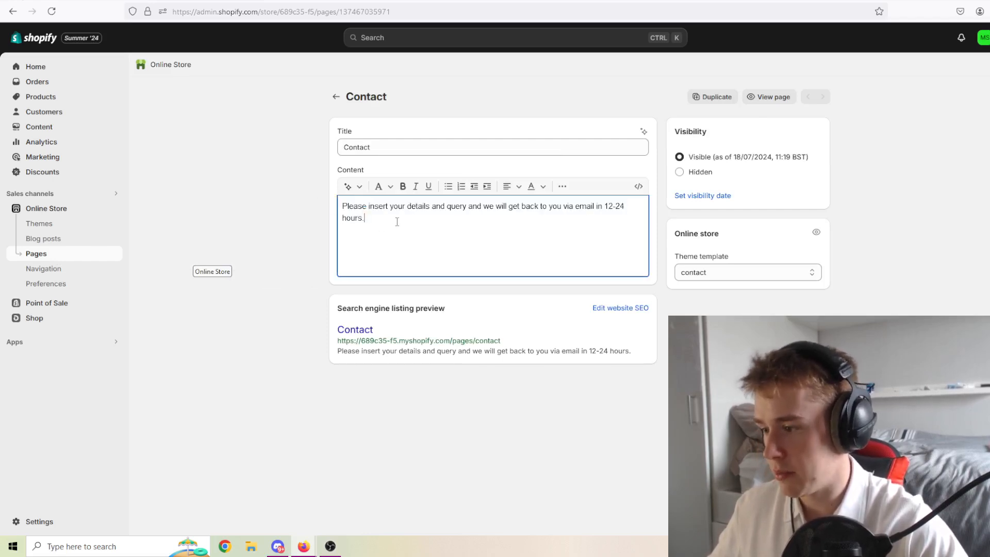
Go back to the online store's themes and preview the storefront.
click(66, 212)
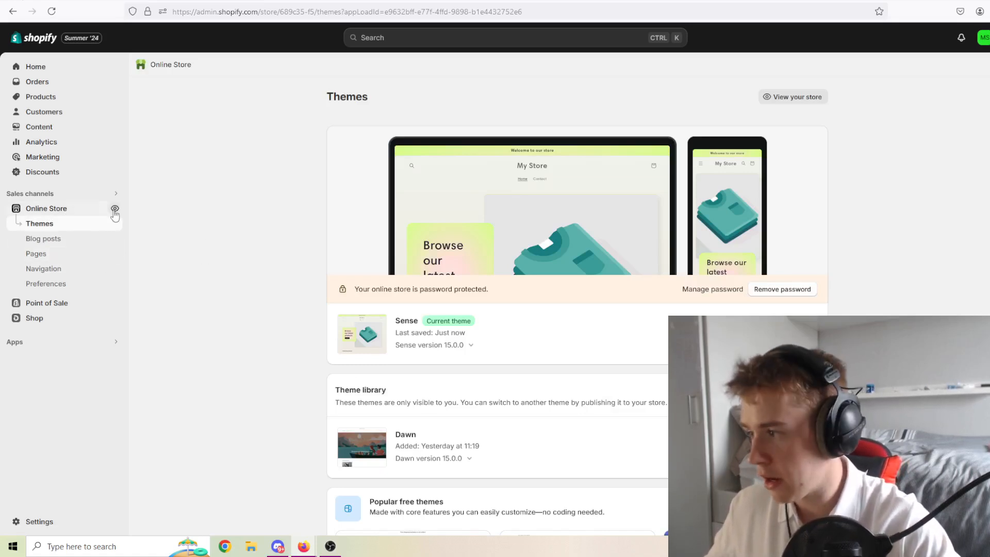
click(114, 209)
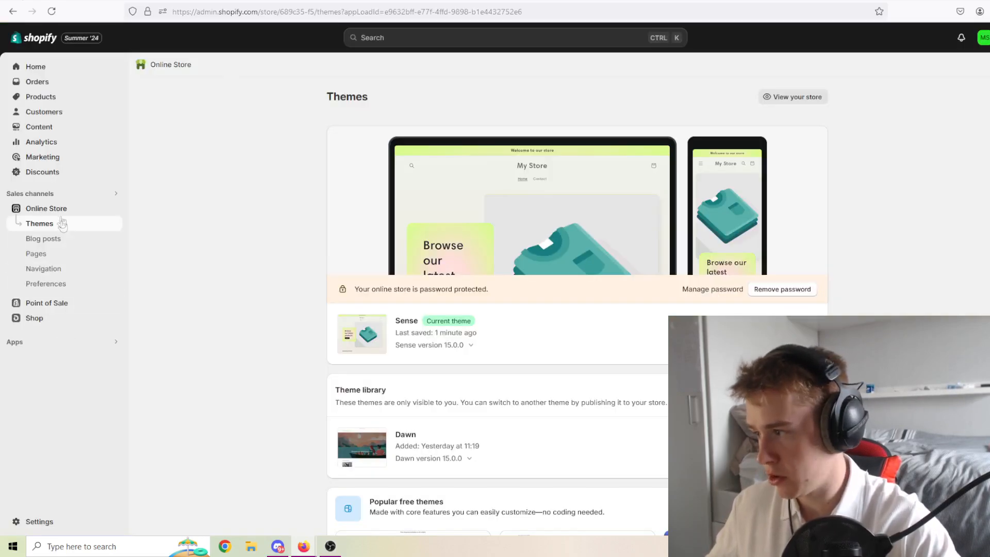
Search the store's apps for judge.me, then close the search.
click(37, 342)
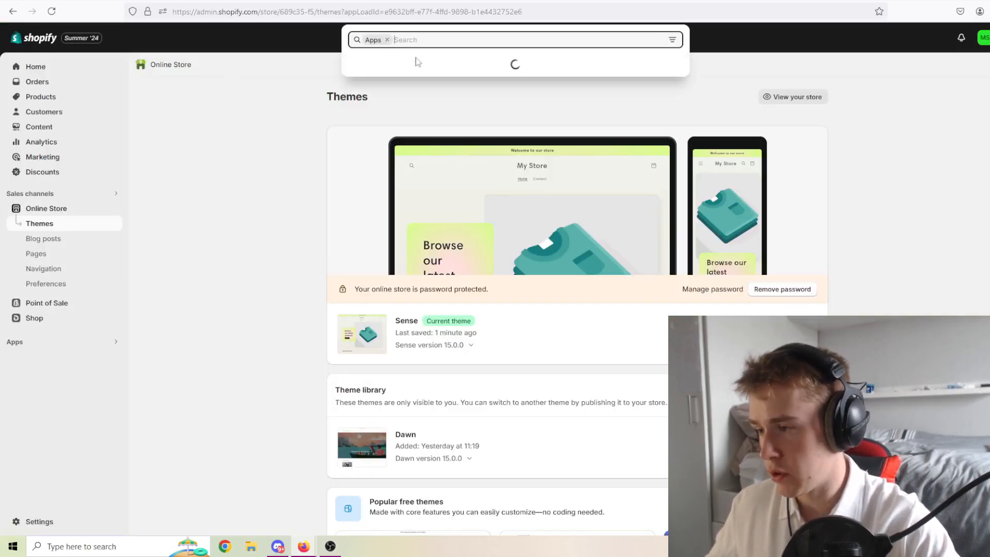
text(jud)
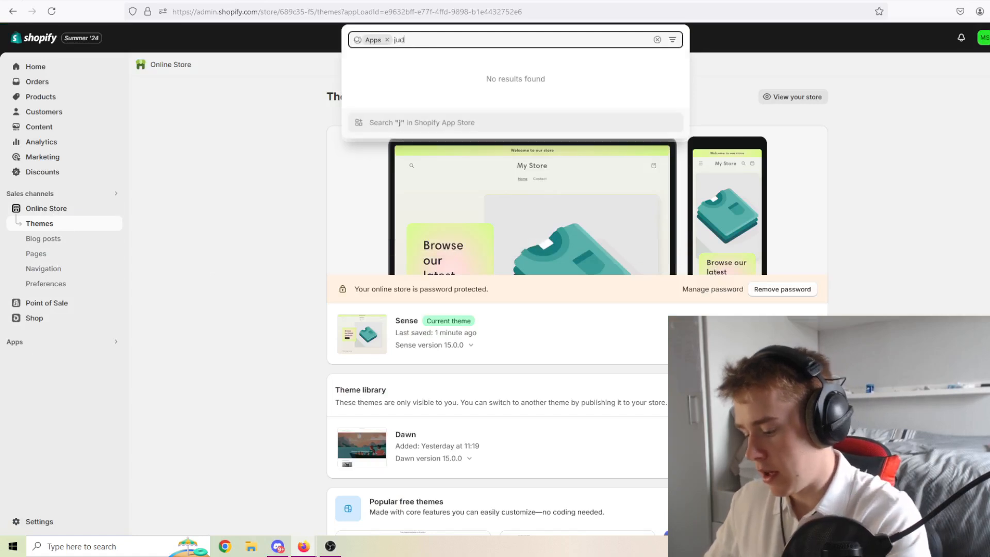
text(ge.me)
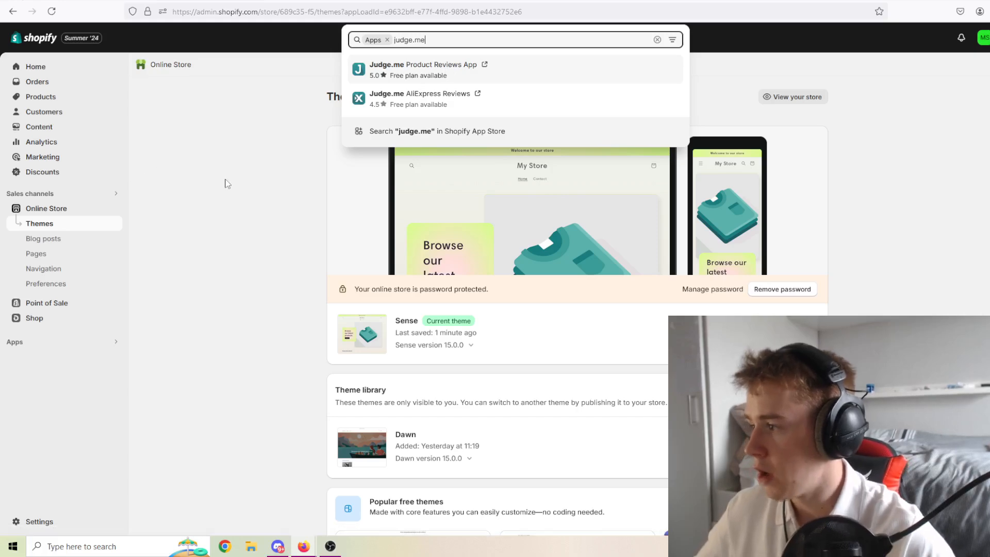
click(302, 241)
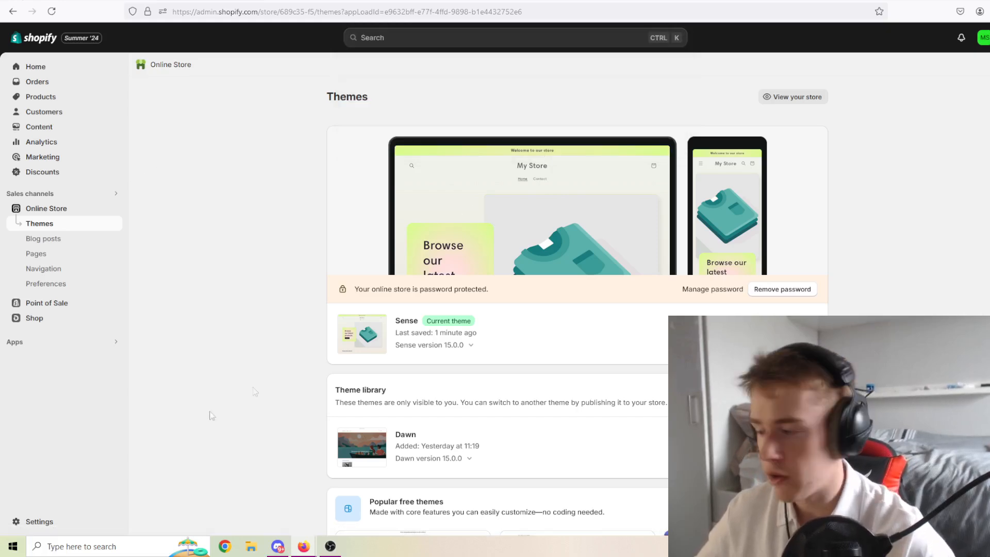
Open the store settings and review the Payments page's providers and payment methods.
click(59, 521)
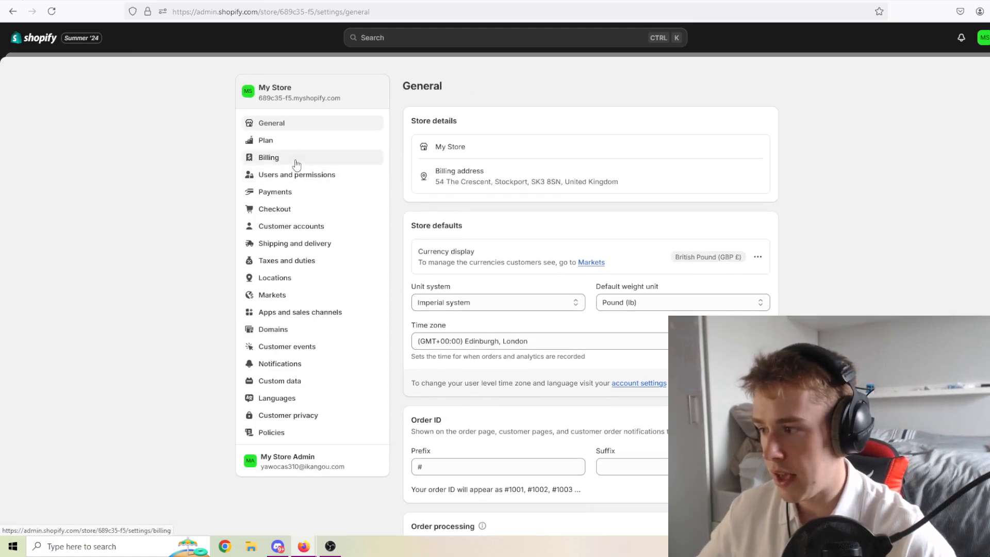
click(289, 192)
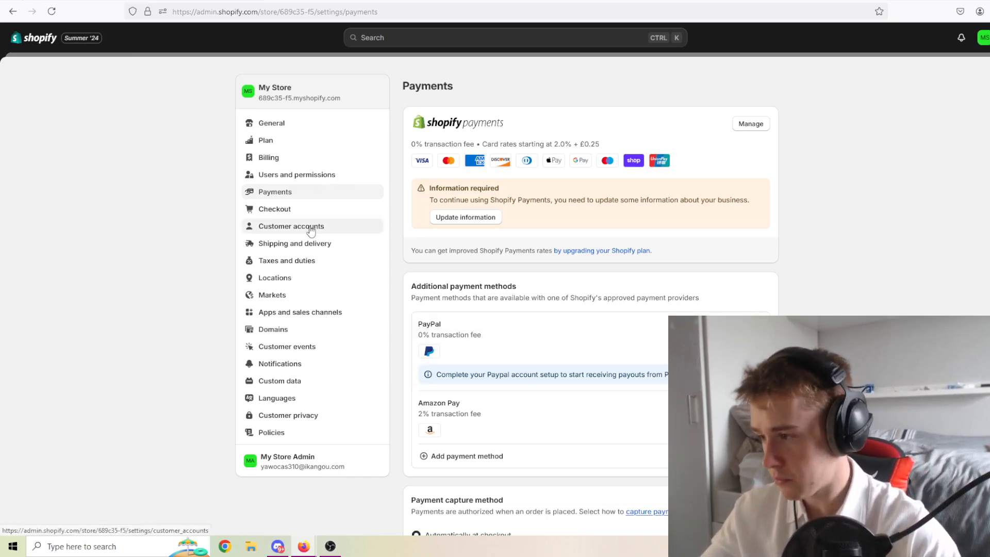
Open the General profile in the shipping and delivery settings and delete its United Kingdom shipping zone.
click(316, 244)
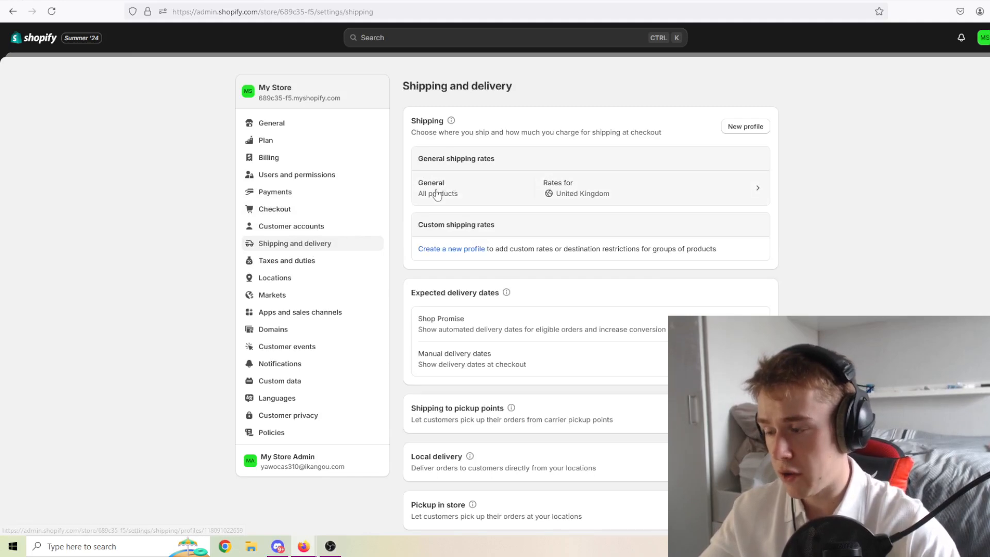
click(707, 192)
scroll(559, 221, down, 2)
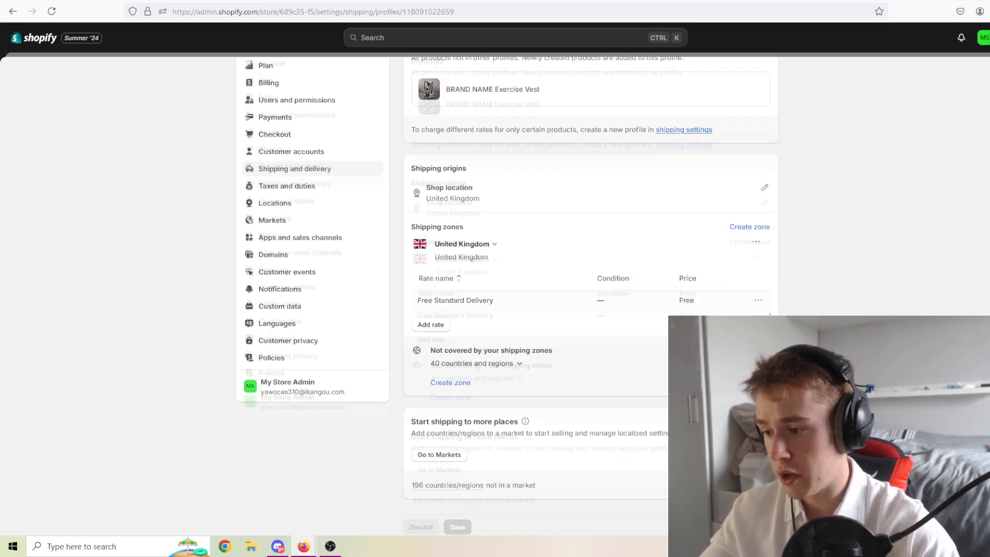
scroll(799, 288, up, 2)
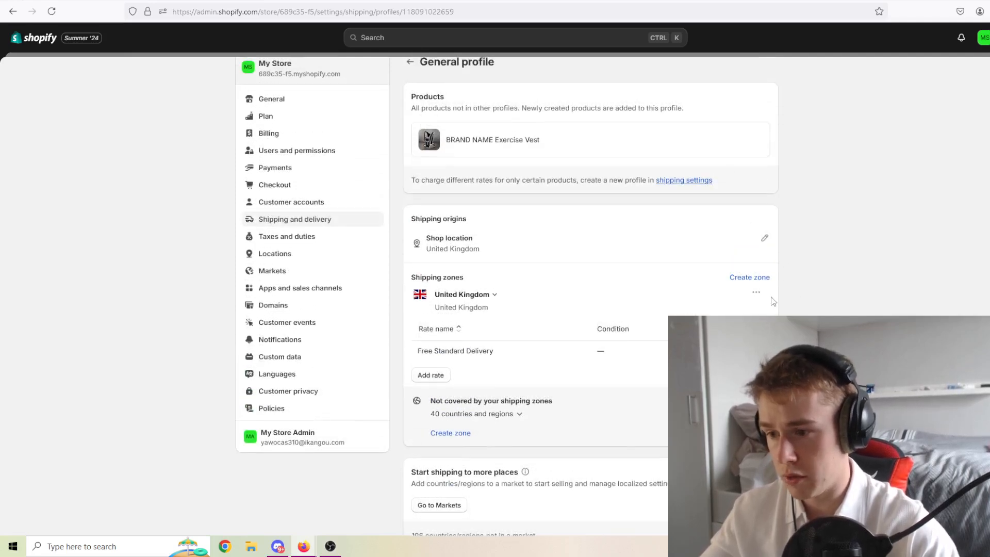
click(756, 292)
click(741, 331)
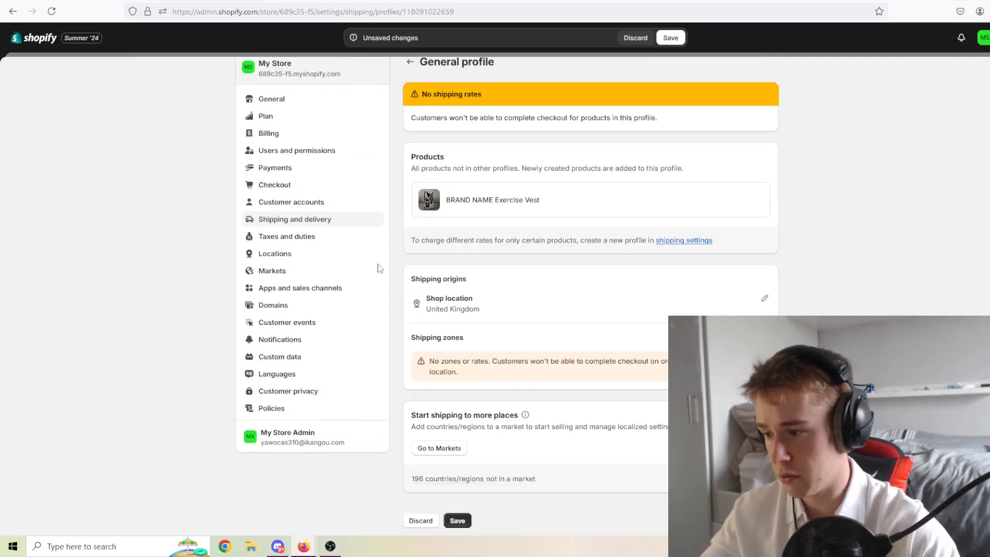
Create a shipping zone named UK in the General profile that covers all regions of the United Kingdom.
scroll(694, 308, down, 1)
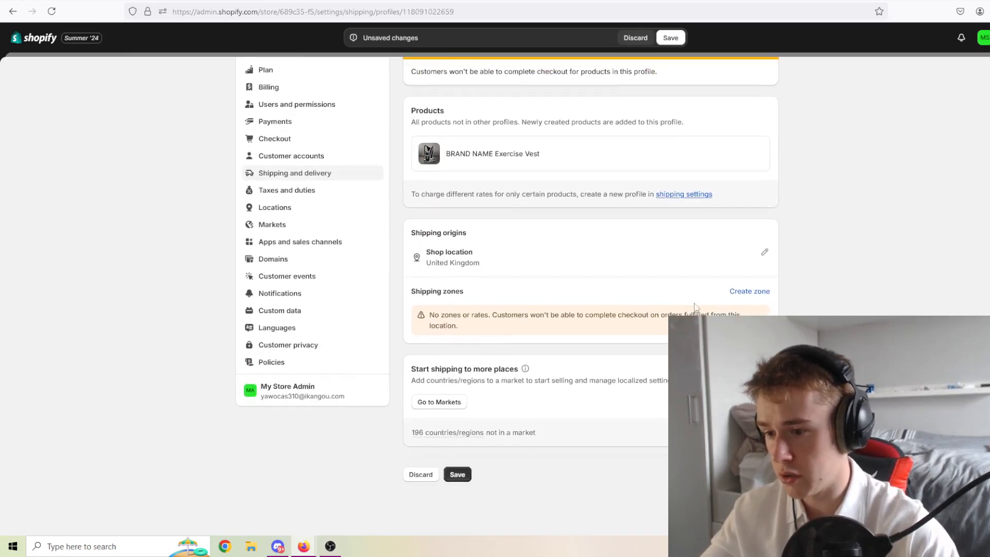
click(741, 292)
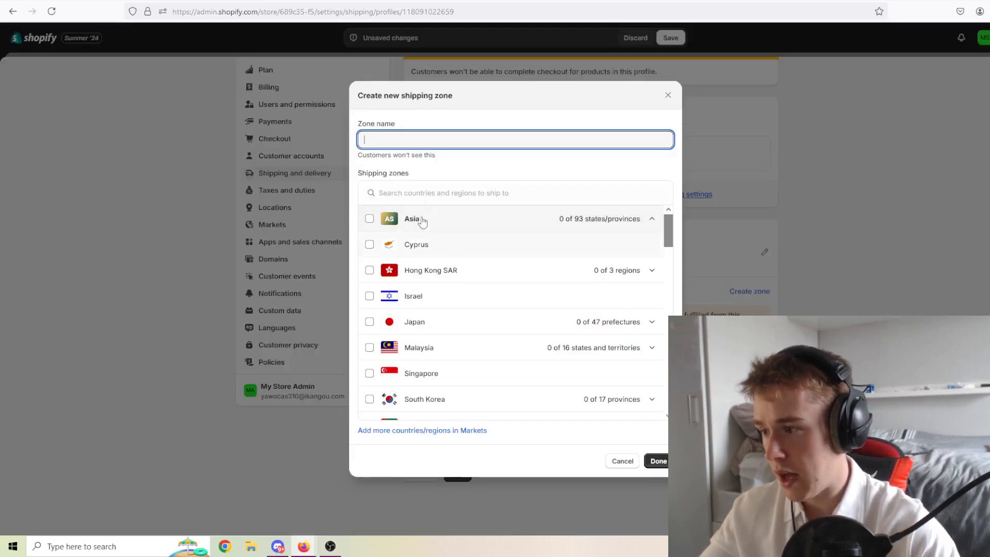
text(united)
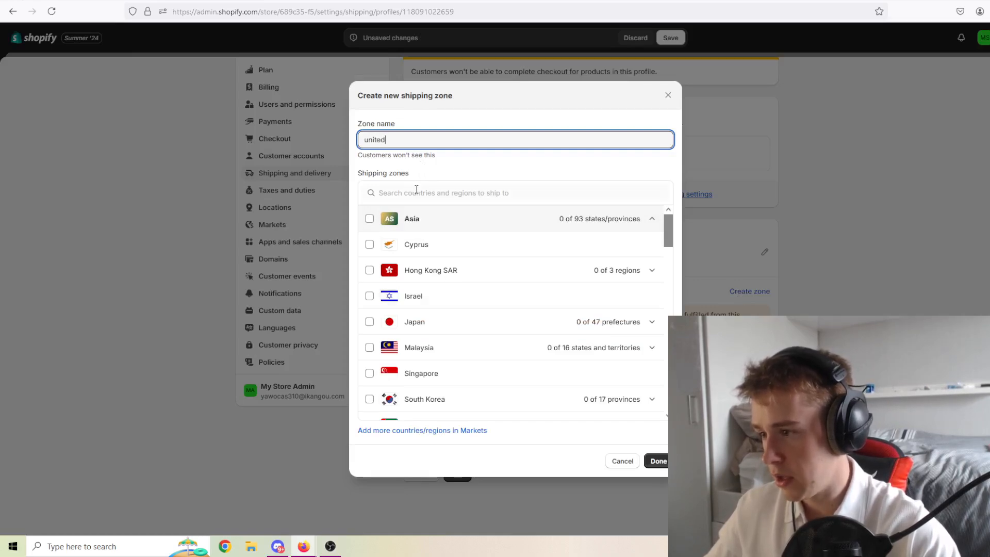
drag(386, 140, 348, 142)
text(UK)
key(Tab)
text(uni)
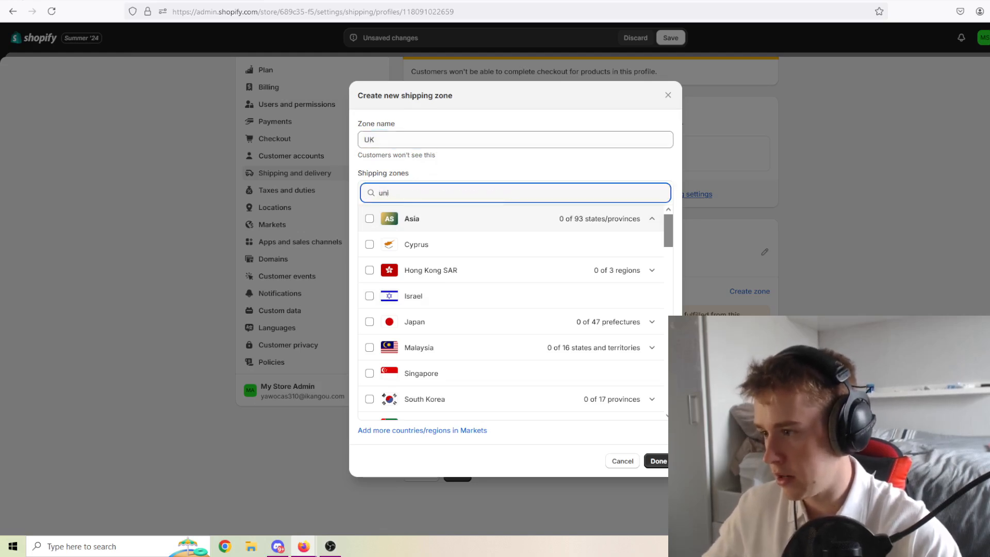
click(462, 244)
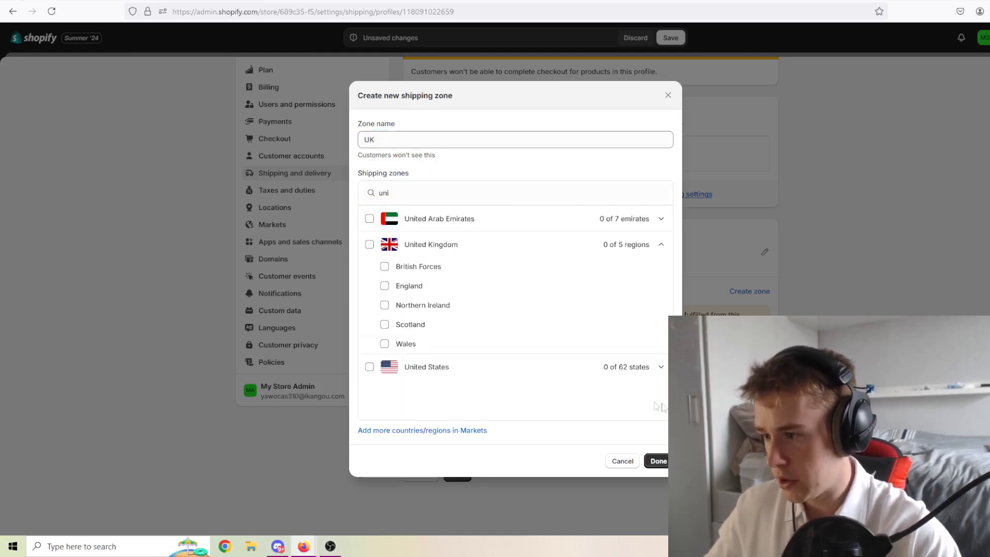
click(370, 244)
click(657, 461)
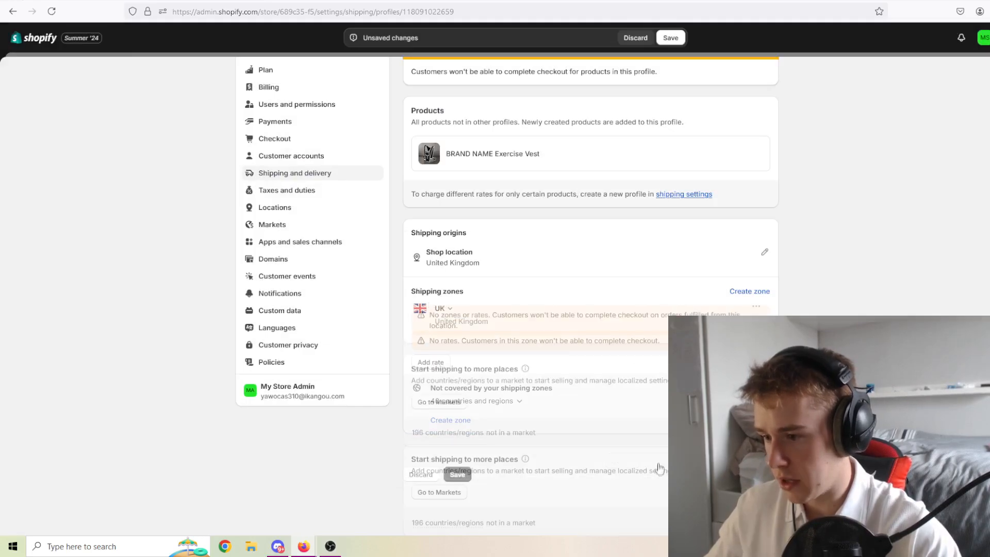
Add a custom flat rate named Standard Free Shipping at £0.00 to the UK zone and save the shipping profile.
click(447, 273)
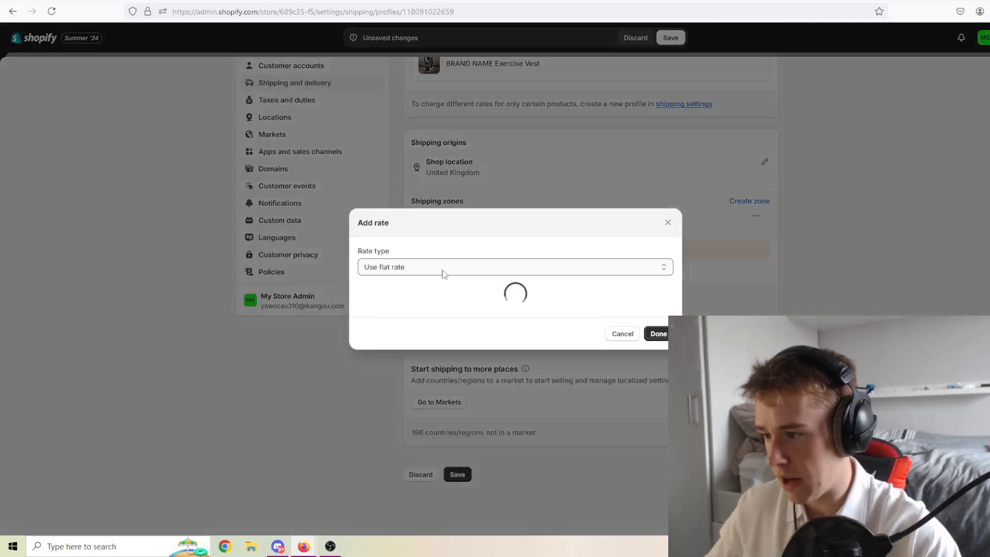
click(361, 191)
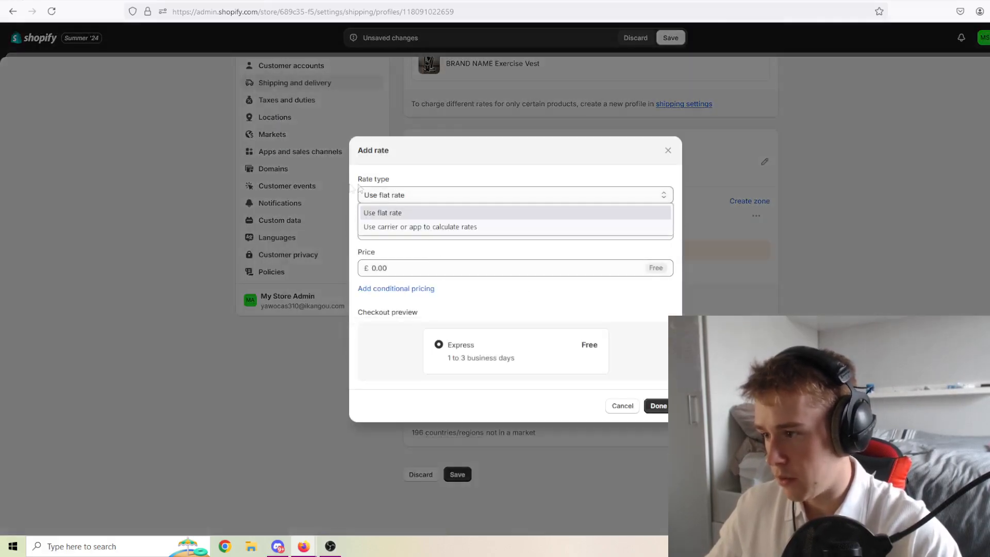
click(391, 213)
click(452, 236)
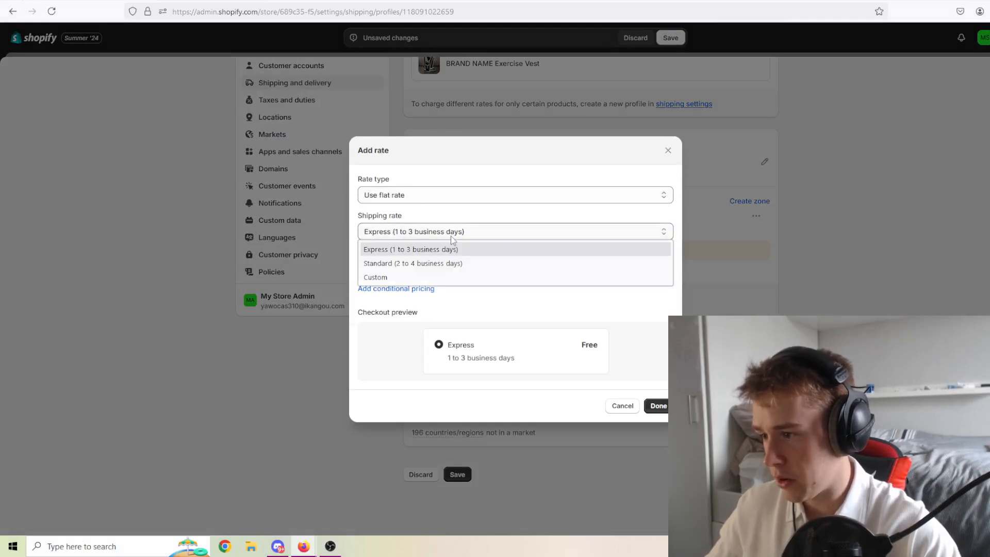
click(412, 276)
click(413, 243)
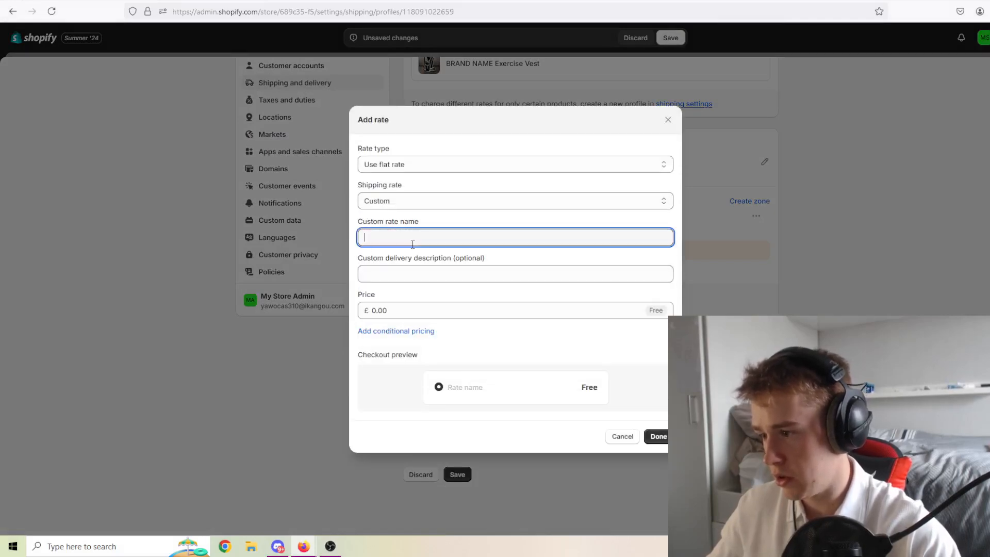
text(Standard Free S)
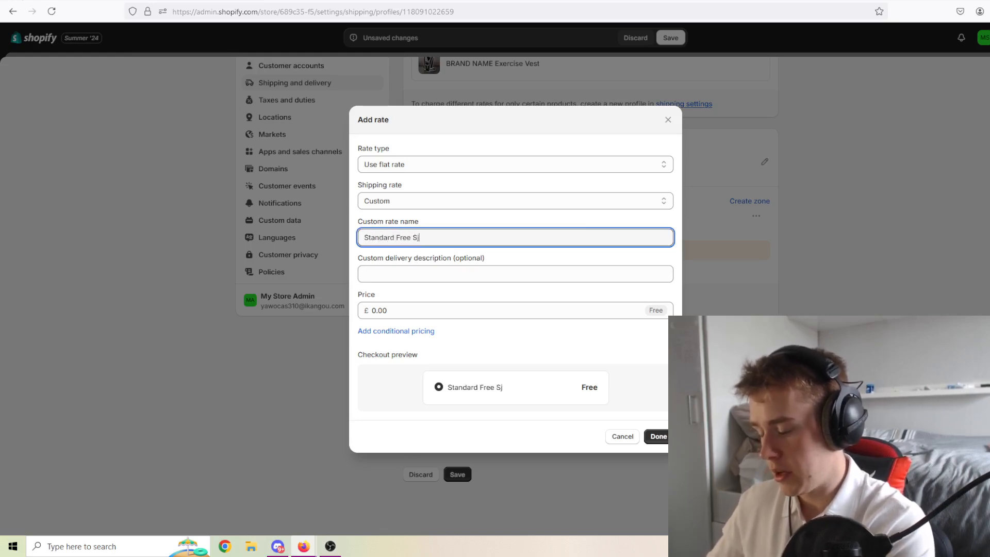
text(hipping)
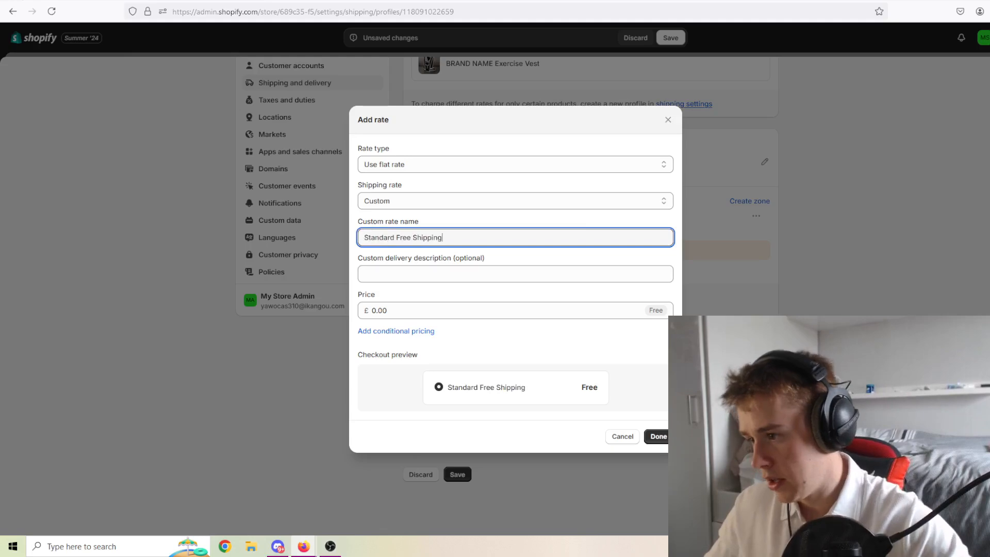
click(416, 308)
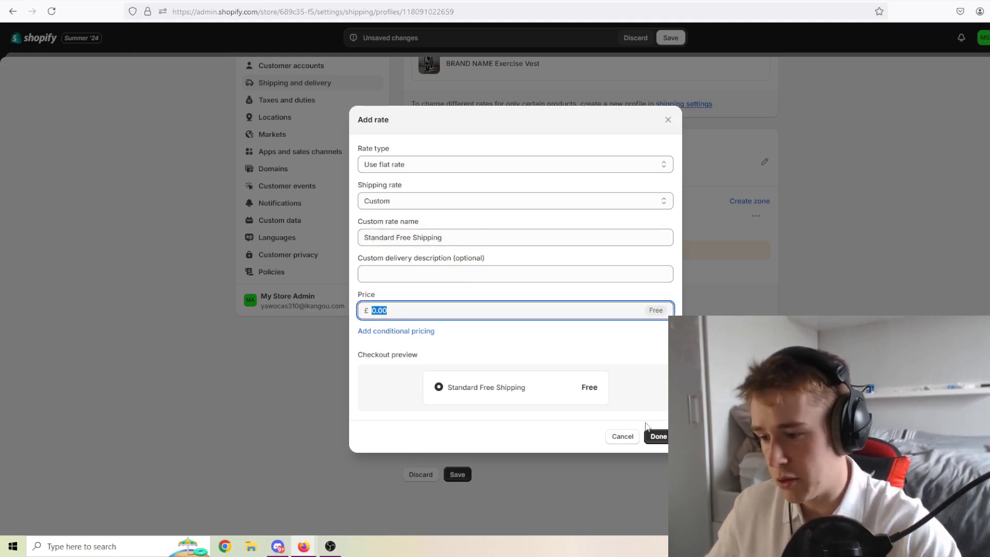
click(656, 436)
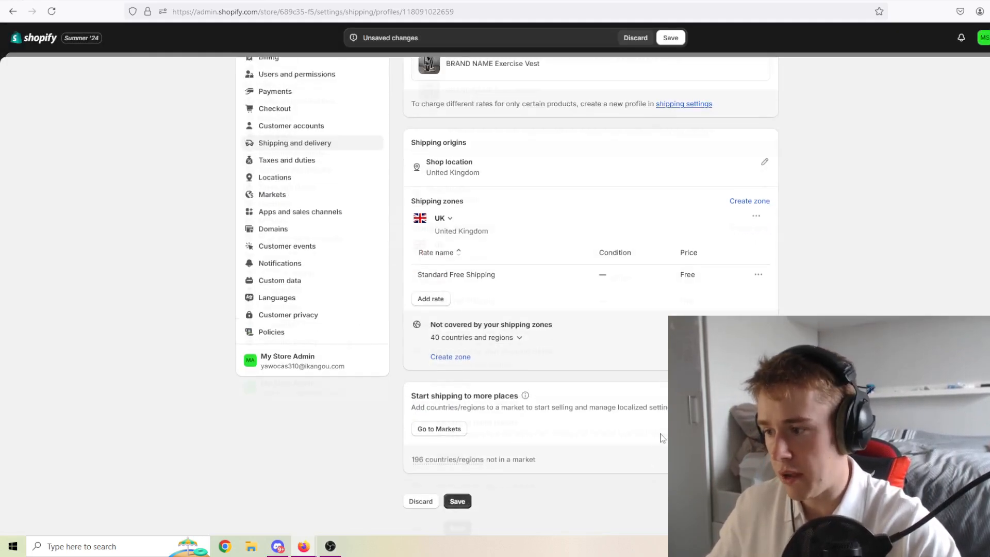
scroll(662, 438, up, 3)
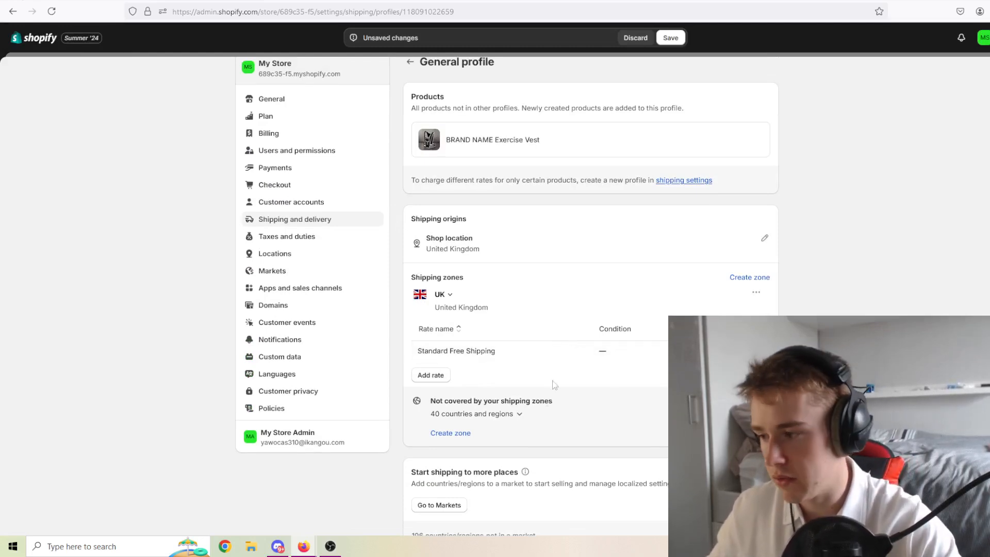
click(671, 38)
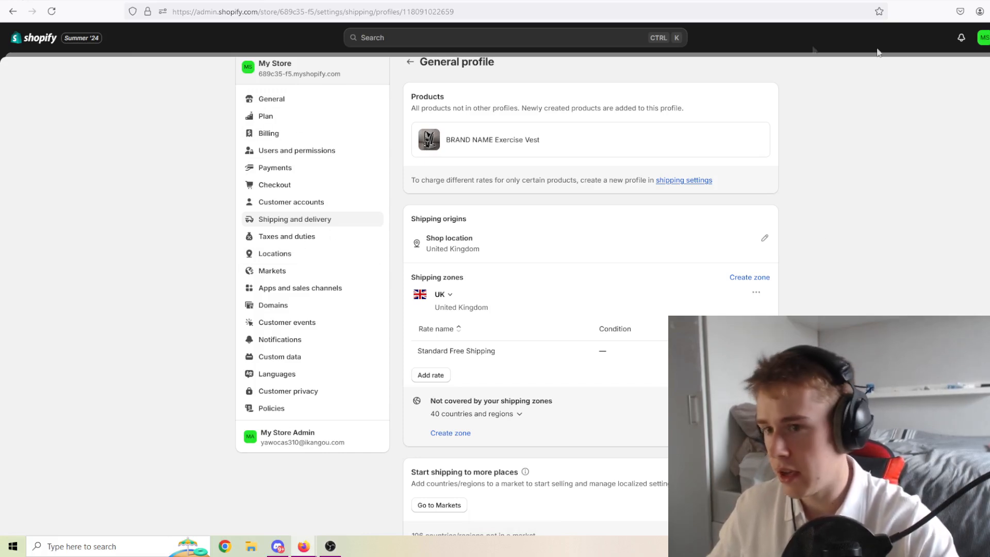
Leave the settings, go to the online store's themes and remove the storefront's password protection.
key(Escape)
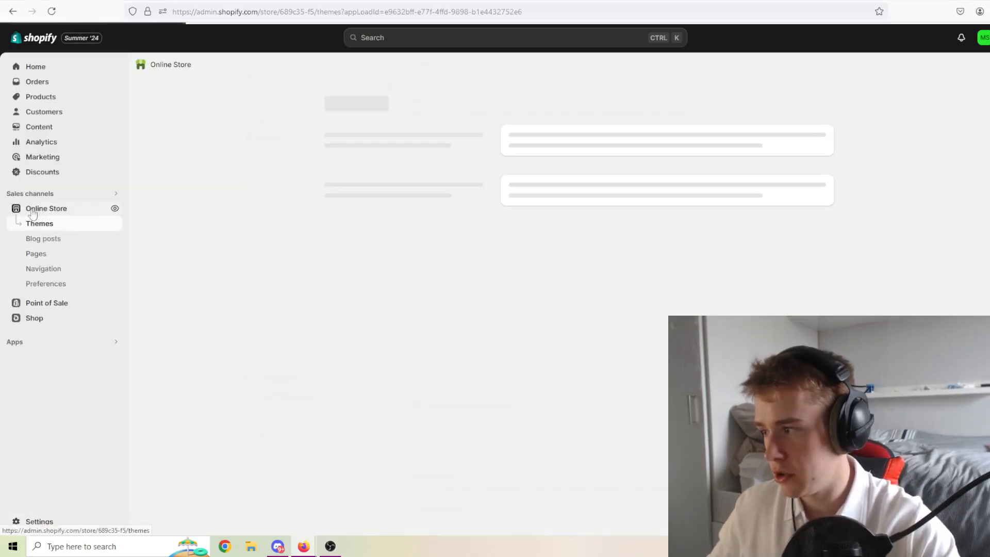
drag(363, 289, 516, 305)
click(510, 287)
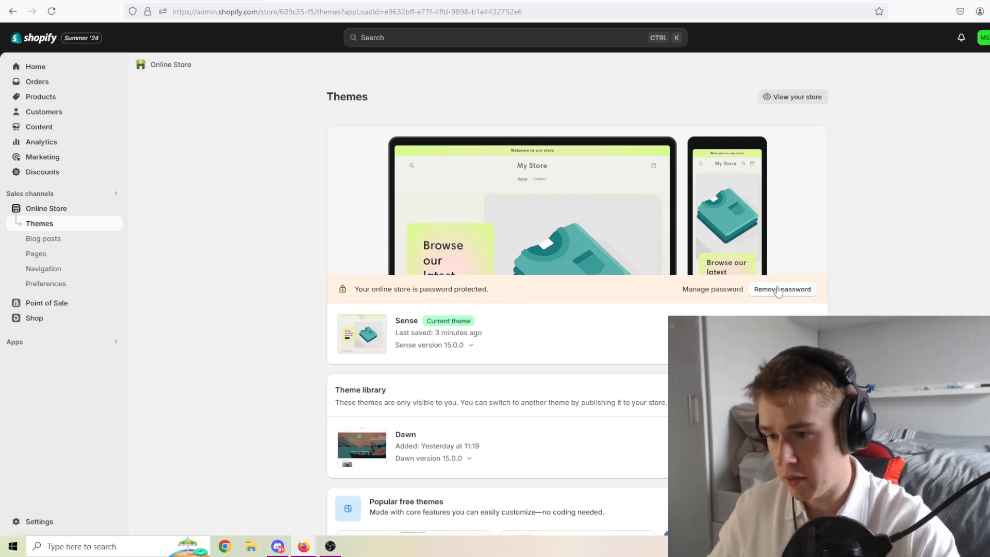
click(781, 290)
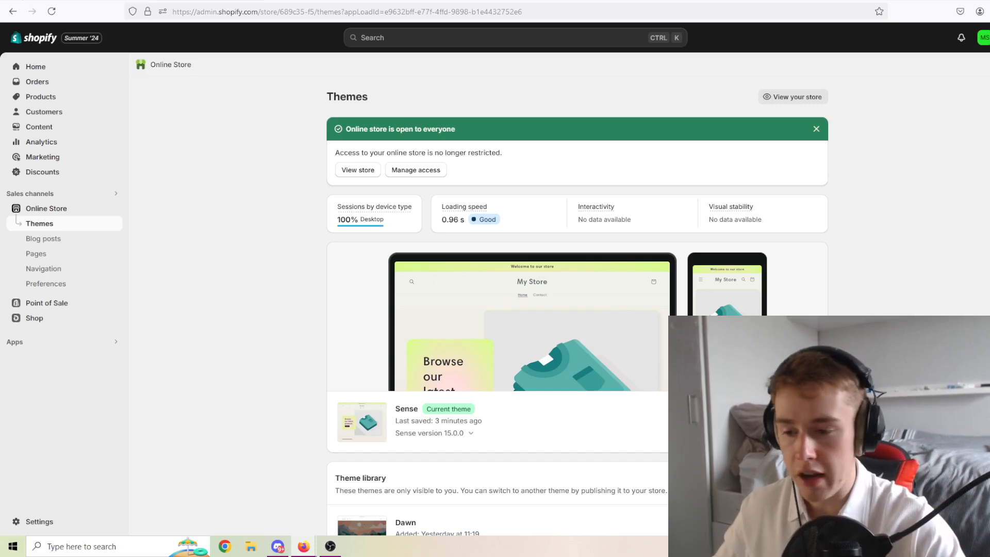
Review the Basic Shopify plan's price in the store's Plan settings, then close the settings.
click(40, 521)
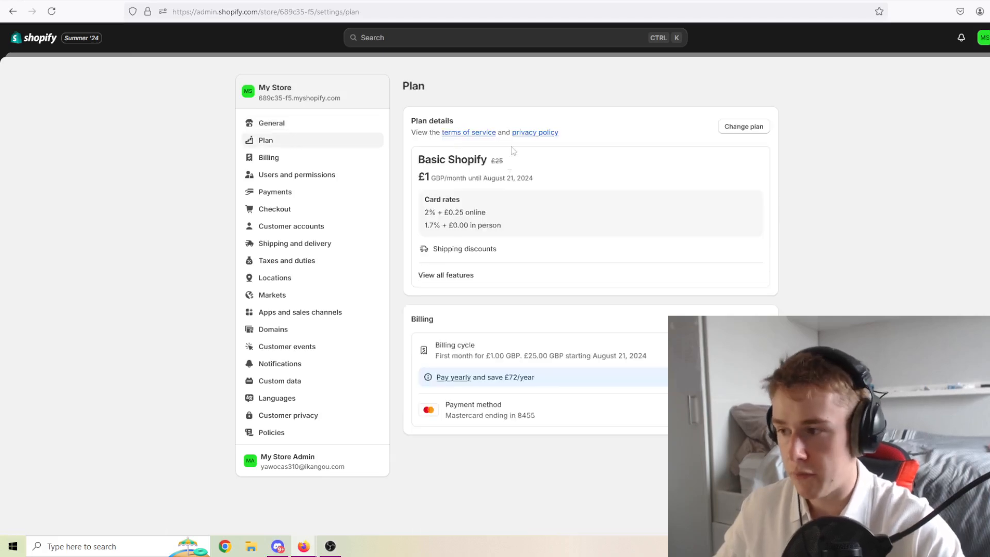
drag(419, 177, 457, 178)
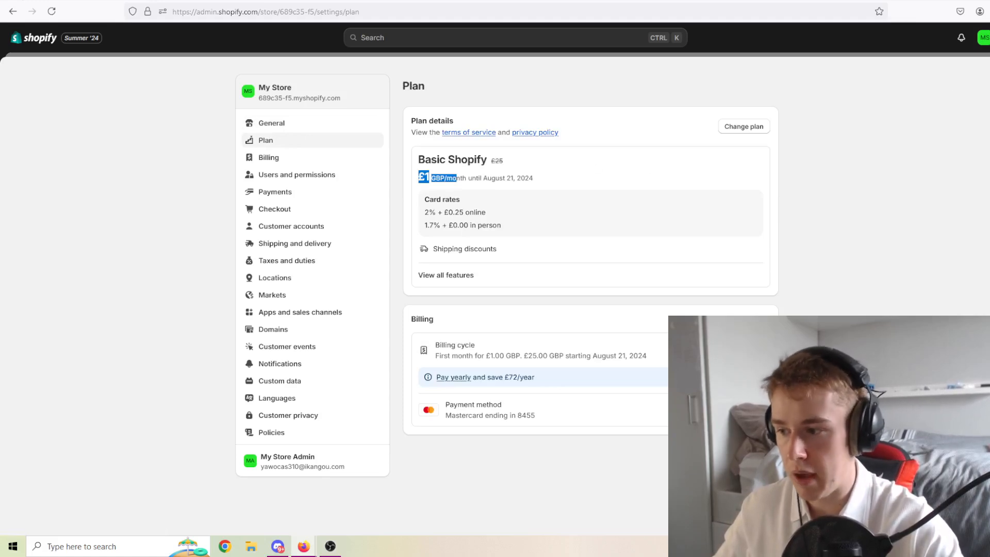
click(986, 71)
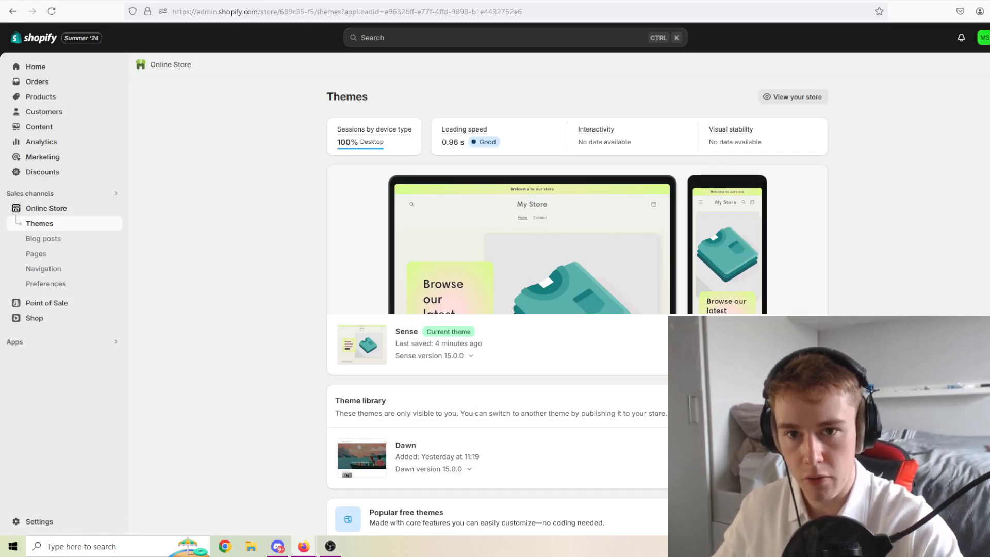
Switch to the "[Day 4] Building Your Website" document in Google Docs and read the first Test Order instructions.
click(598, 3)
scroll(428, 219, down, 2)
scroll(428, 219, up, 2)
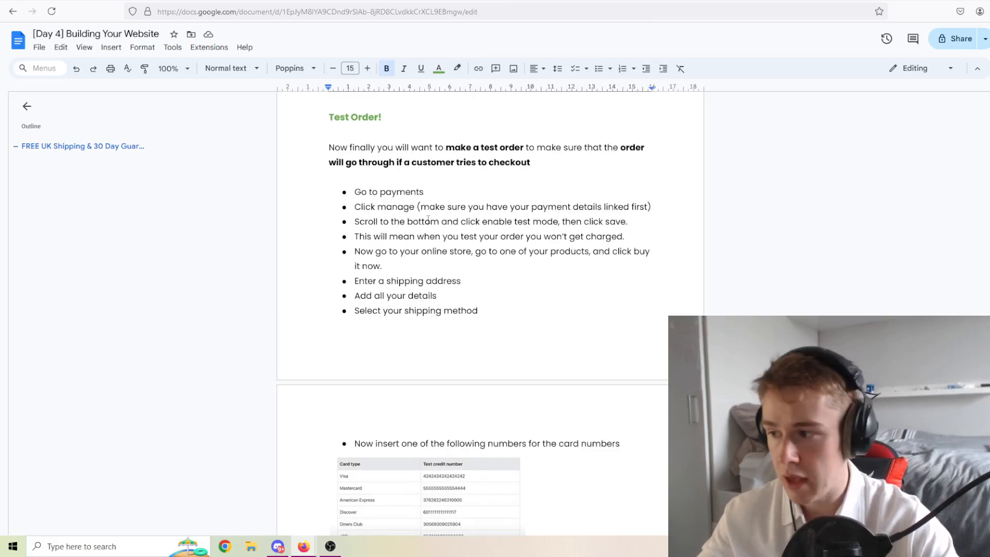
drag(328, 147, 484, 311)
scroll(449, 234, down, 1)
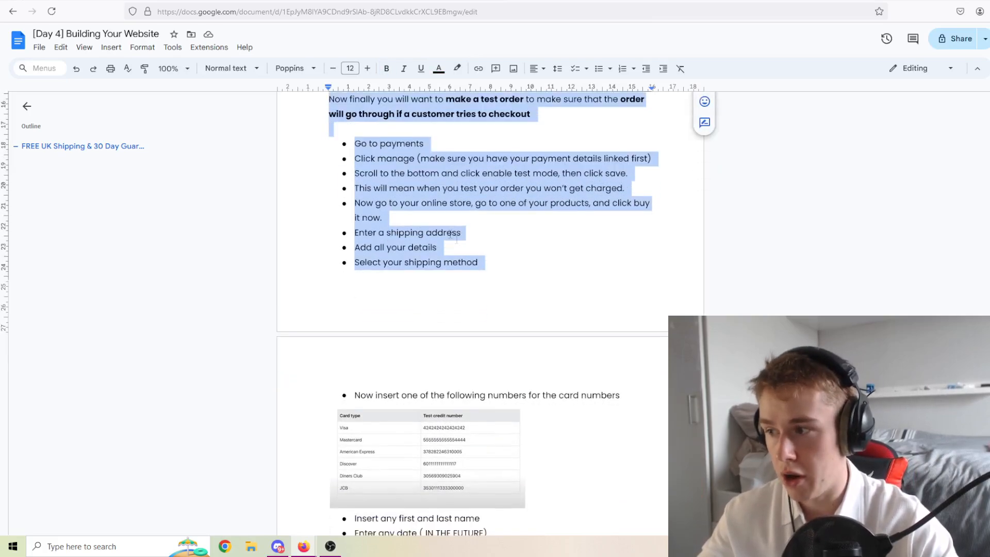
click(448, 232)
scroll(452, 237, up, 1)
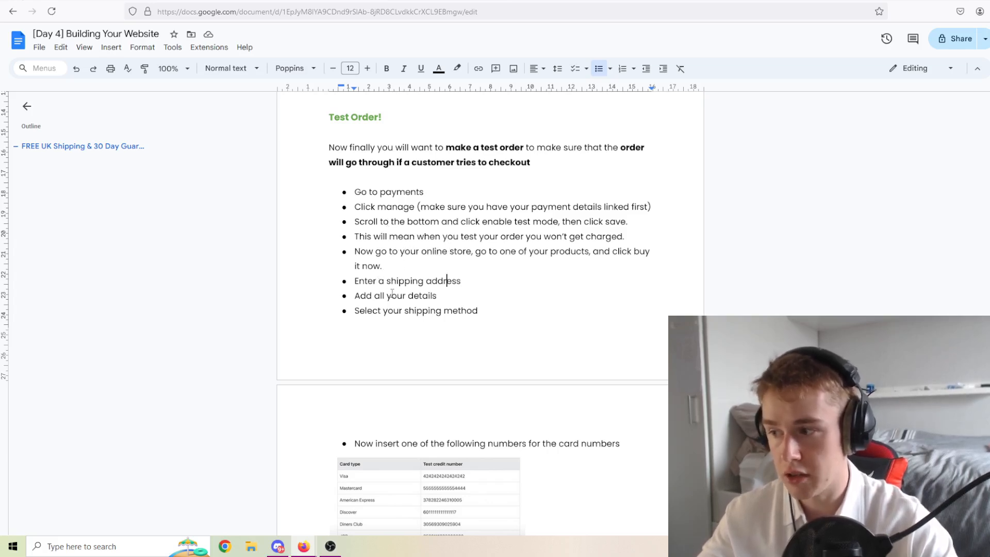
Read the guide's test card and order fulfilment instructions, then its closing section and Day 5 preview.
scroll(392, 293, down, 6)
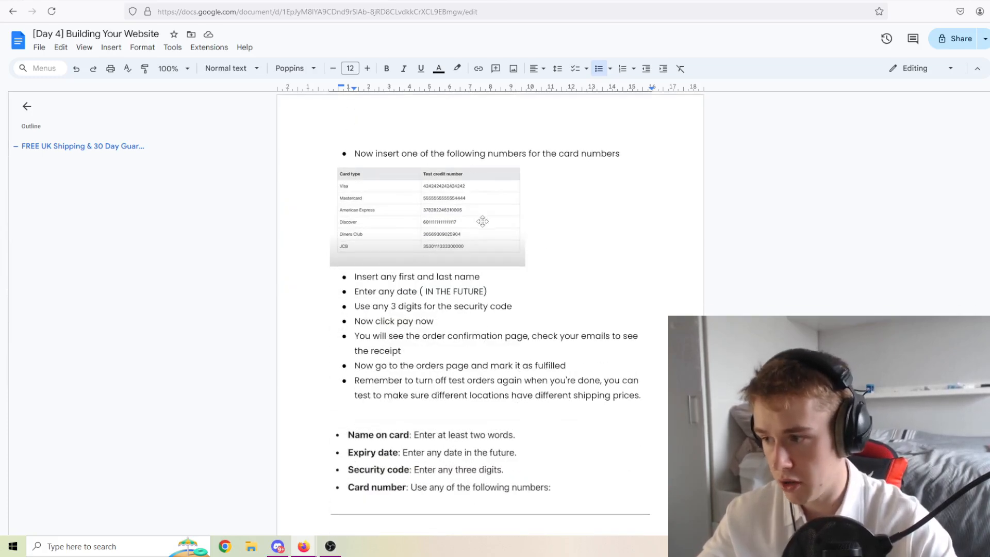
scroll(431, 340, down, 2)
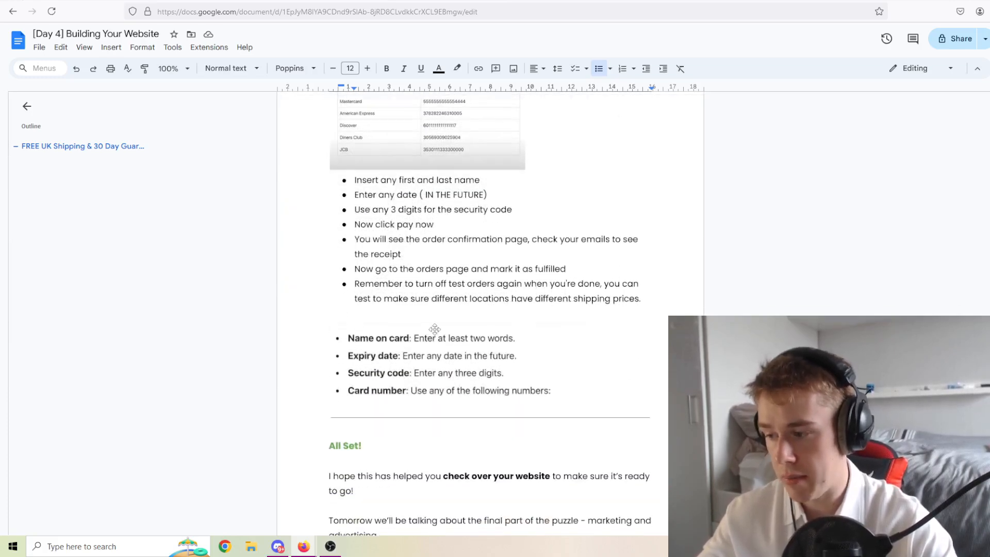
scroll(435, 329, down, 2)
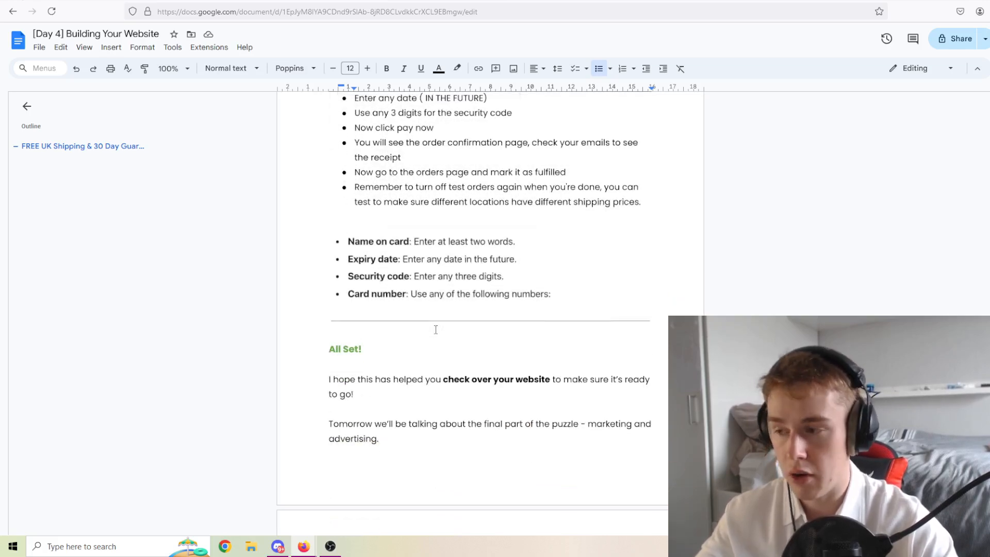
scroll(436, 329, up, 3)
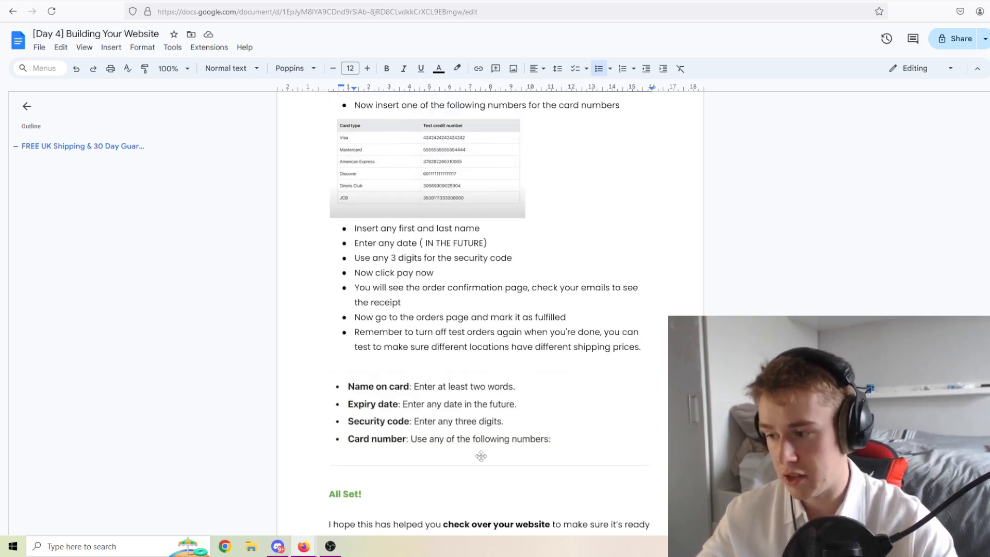
scroll(448, 343, down, 2)
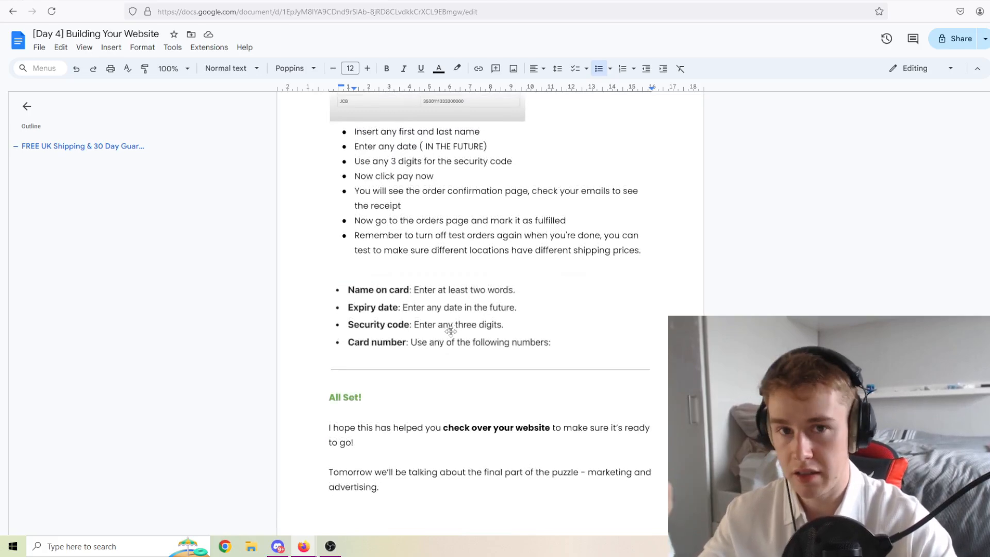
scroll(451, 332, down, 2)
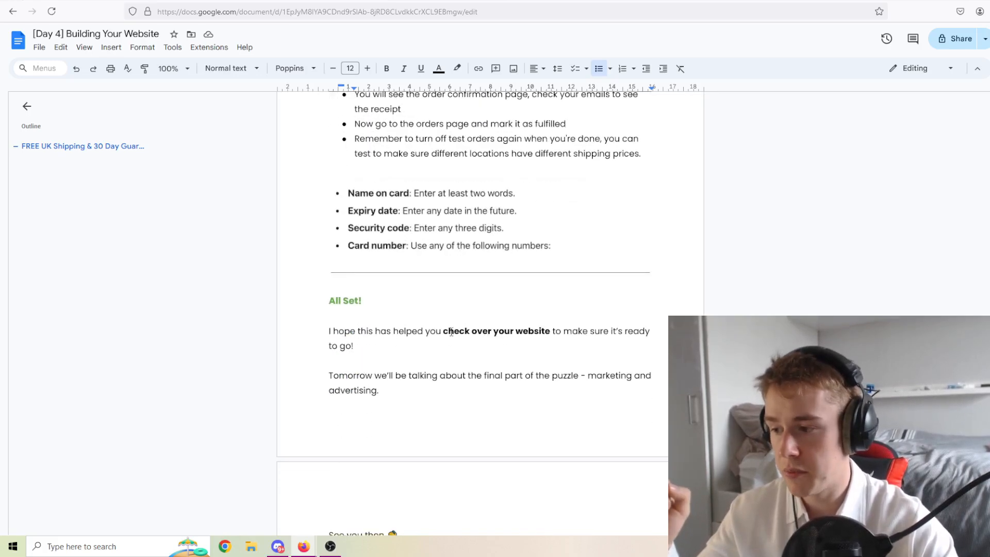
scroll(452, 332, down, 3)
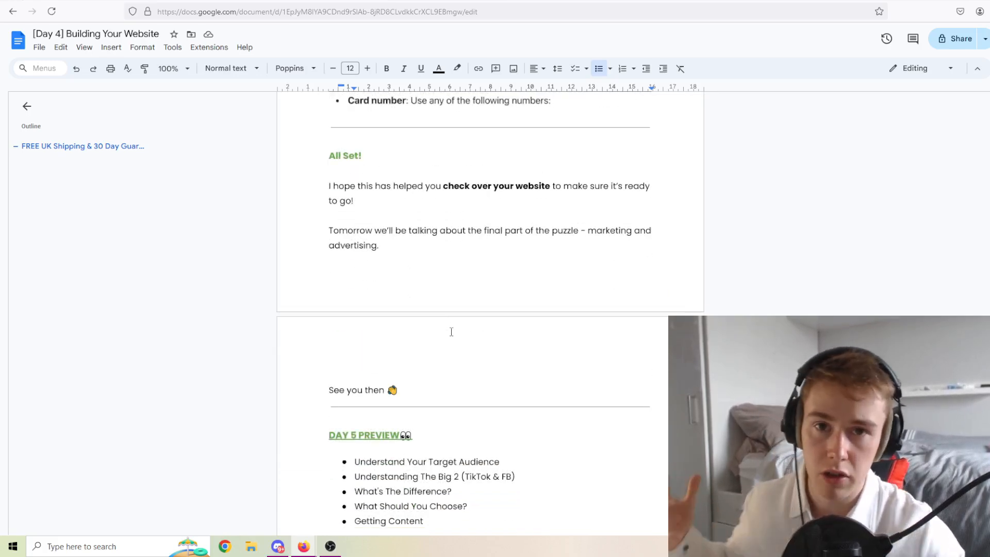